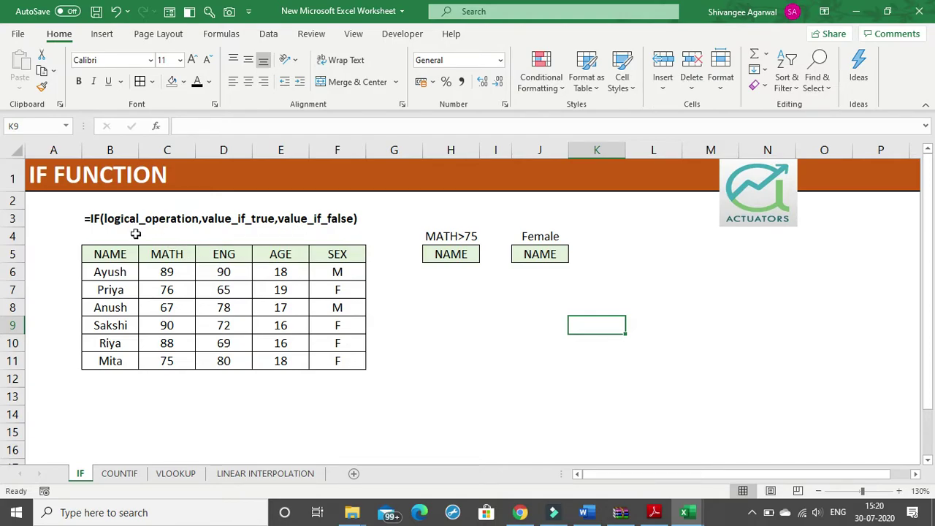
# Step: Begin an IF formula in H6 with the logical test C6>75
pyautogui.click(450, 273)
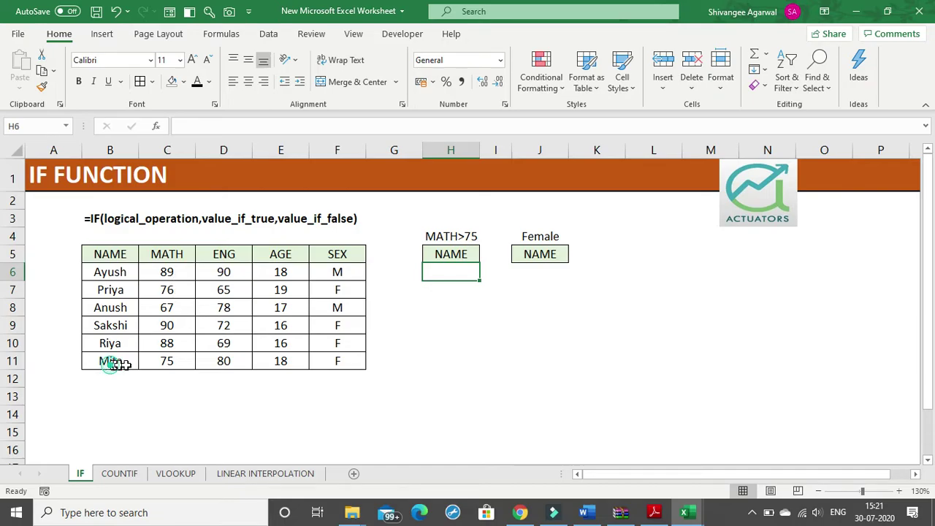
pyautogui.moveTo(119, 361); pyautogui.dragTo(164, 366)
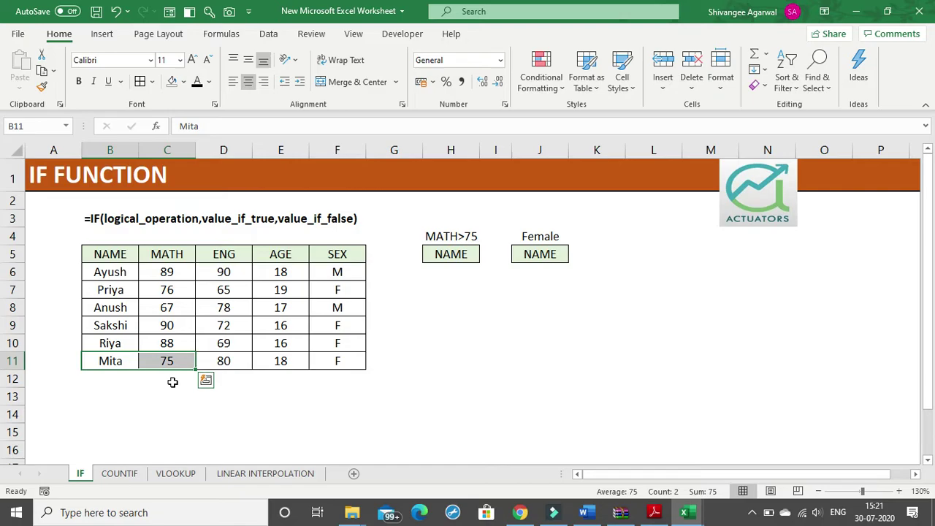
pyautogui.click(449, 272)
pyautogui.write('=')
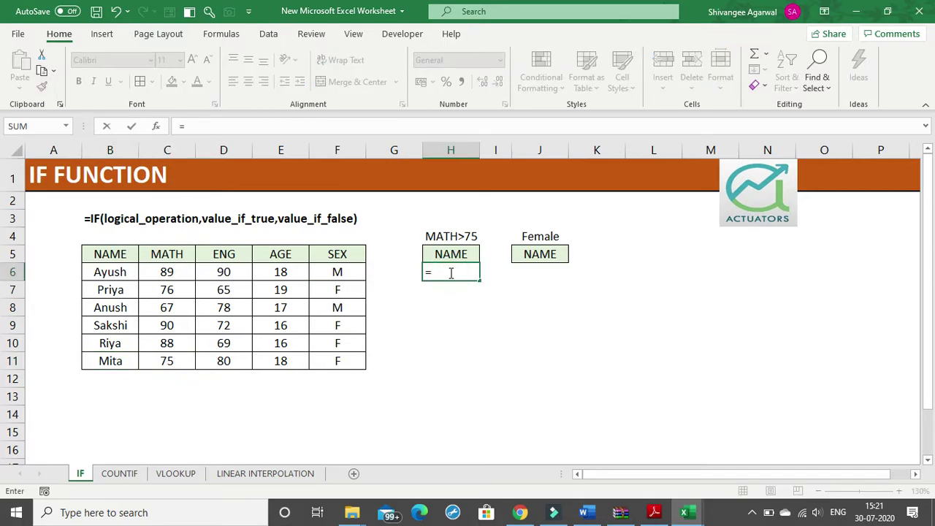
pyautogui.write('IF(')
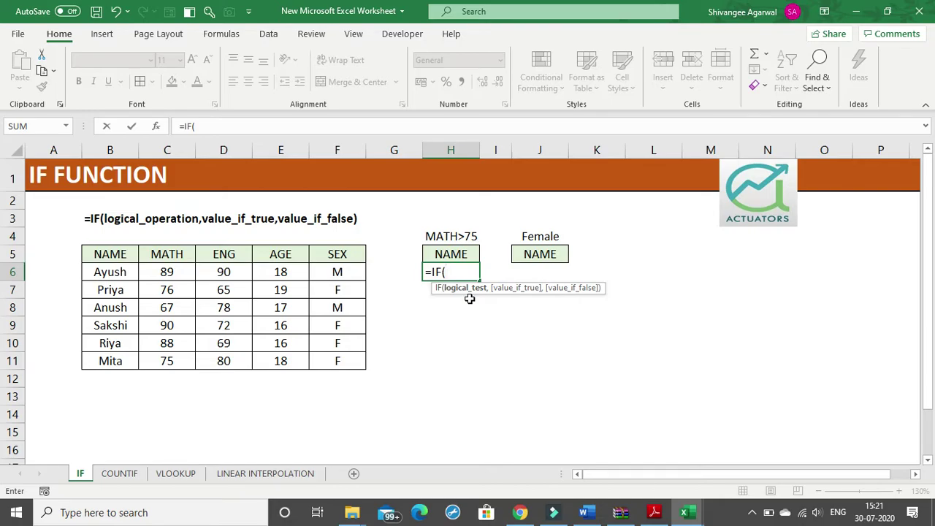
pyautogui.click(166, 270)
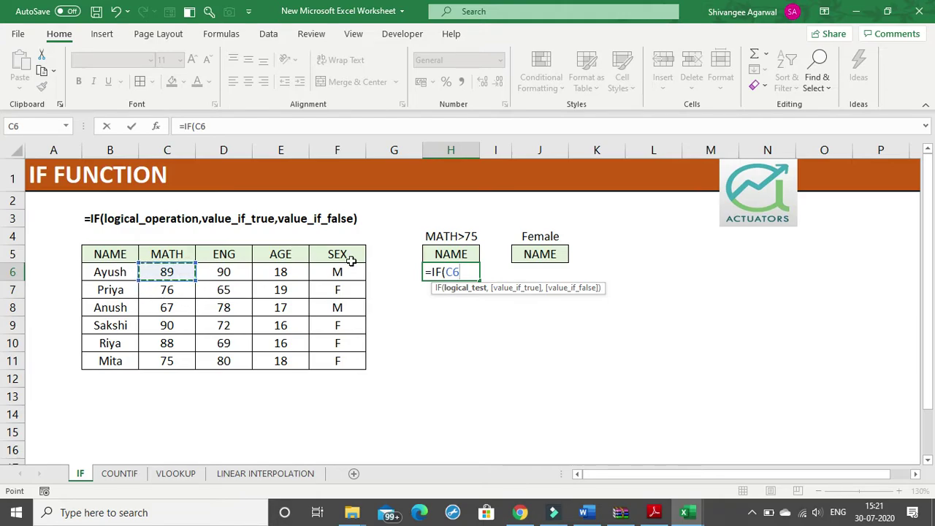
pyautogui.write('>75,')
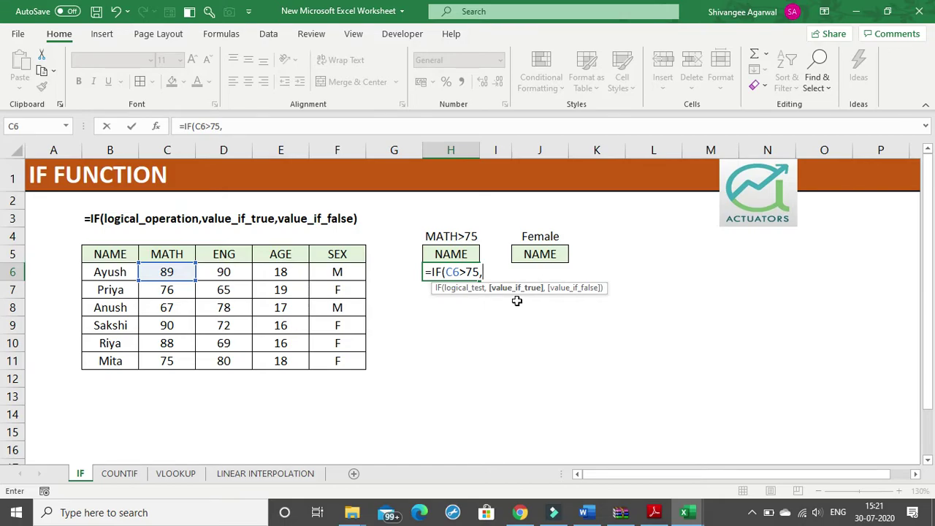
# Step: Try B6 and an empty string as the H6 formula's true and false results, and remove both arguments
pyautogui.click(115, 272)
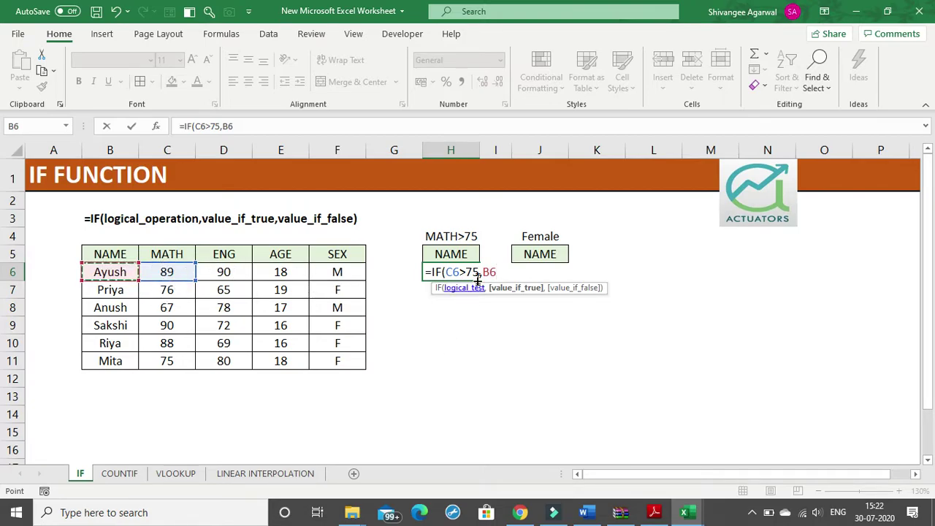
pyautogui.moveTo(480, 272); pyautogui.dragTo(448, 272)
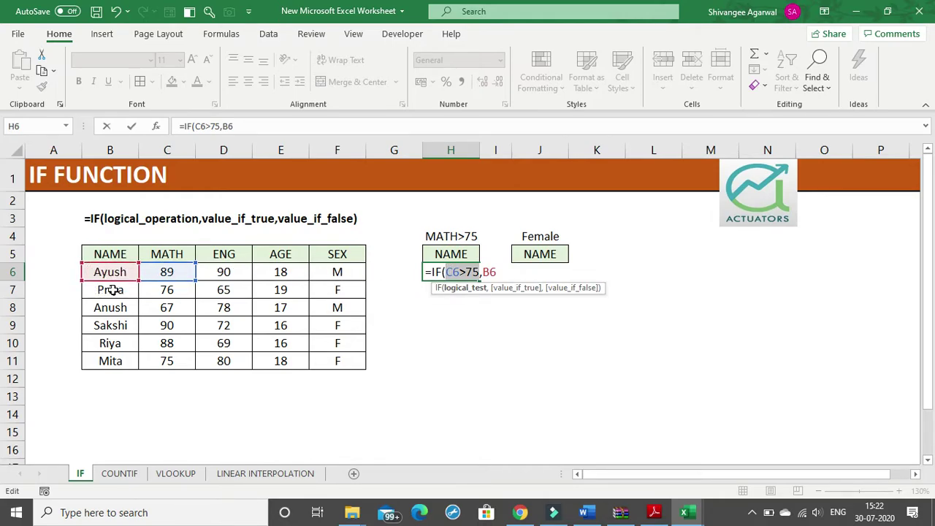
pyautogui.click(504, 271)
pyautogui.write(',')
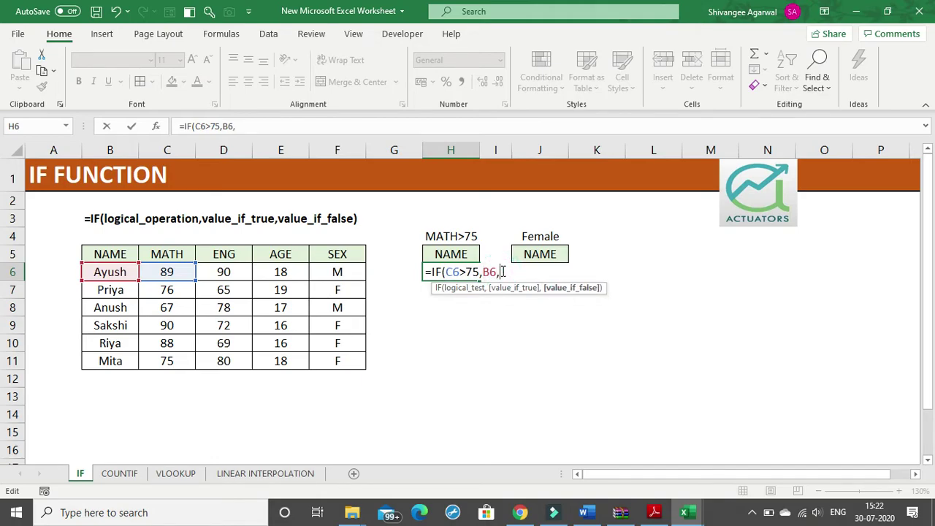
pyautogui.write('"")')
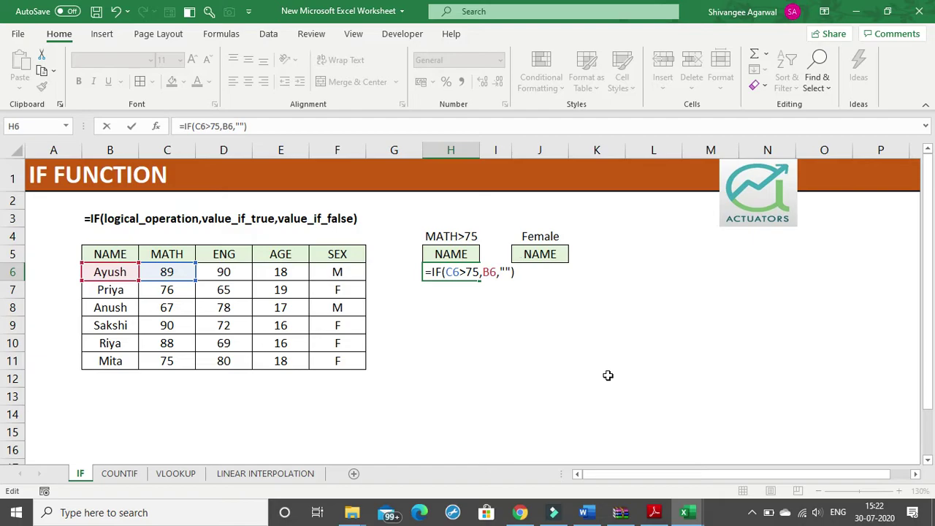
pyautogui.press('BackSpace')
pyautogui.press('BackSpace')
pyautogui.press('BackSpace')
pyautogui.press('BackSpace')
pyautogui.press('BackSpace')
pyautogui.press('BackSpace')
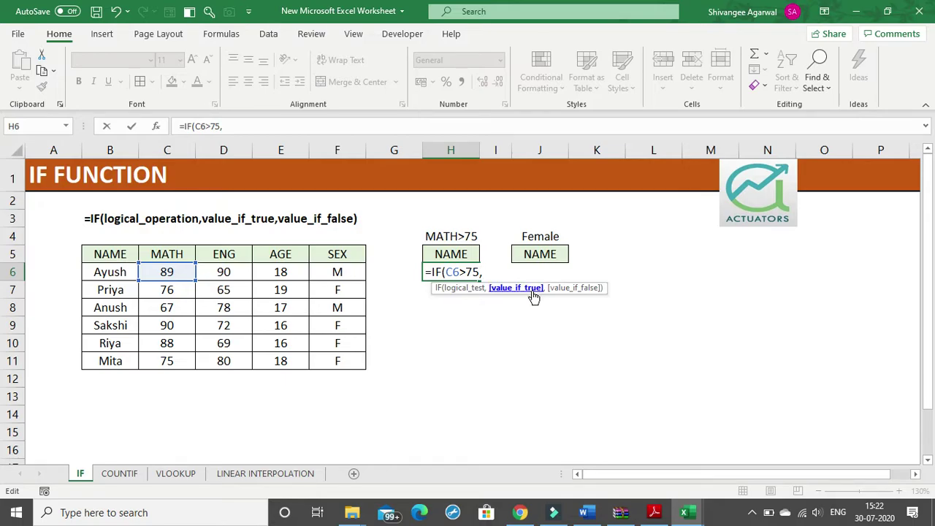
# Step: Complete the H6 formula with "PASS" as the true result and "FAIL" as the false result
pyautogui.write('"PASS",')
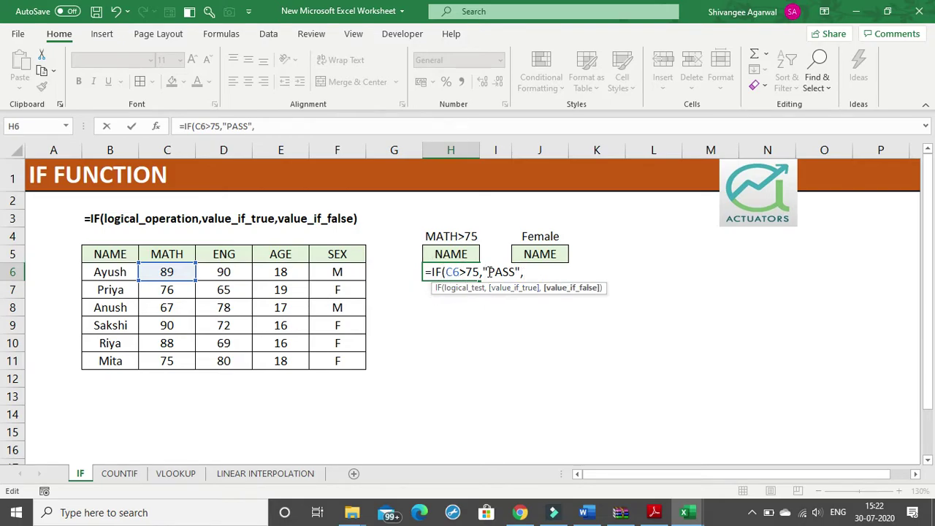
pyautogui.write('"')
pyautogui.write('FAIL")')
pyautogui.press('Return')
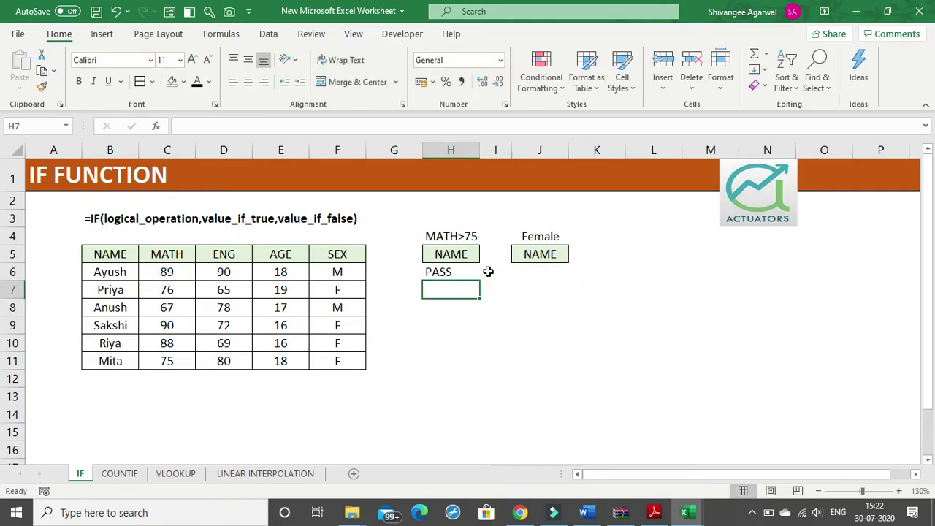
# Step: Fill the H6 formula down through H11 and check the results against the students' MATH marks
pyautogui.click(436, 272)
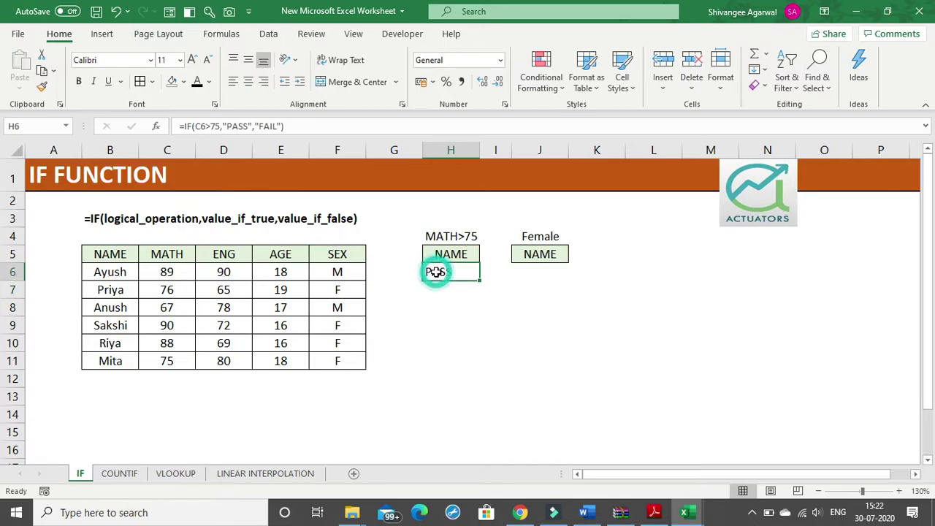
pyautogui.click(166, 276)
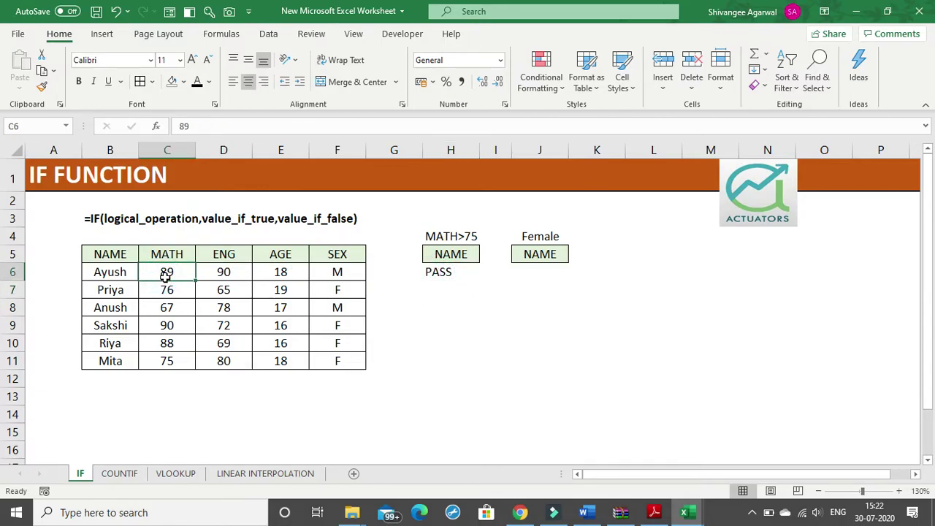
pyautogui.click(453, 272)
pyautogui.moveTo(479, 279); pyautogui.dragTo(476, 370)
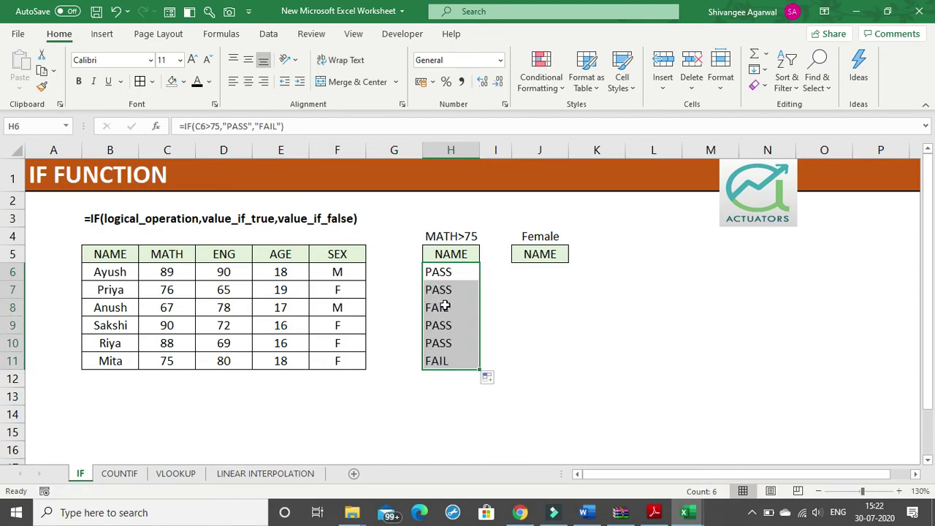
pyautogui.click(441, 305)
pyautogui.click(159, 310)
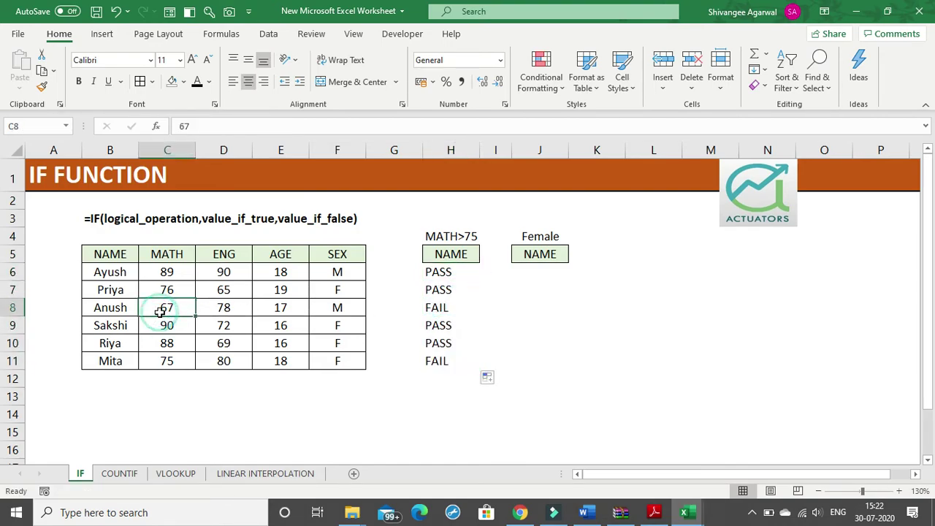
pyautogui.click(118, 310)
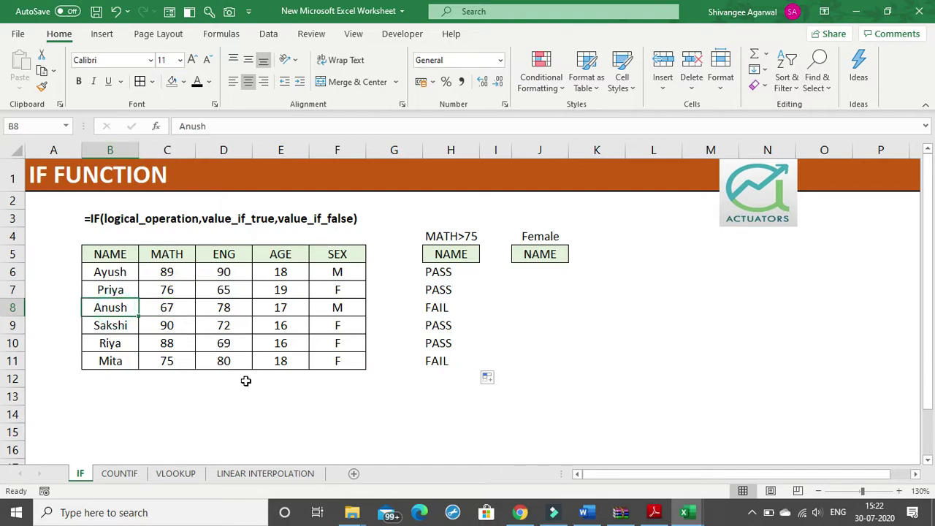
pyautogui.click(449, 362)
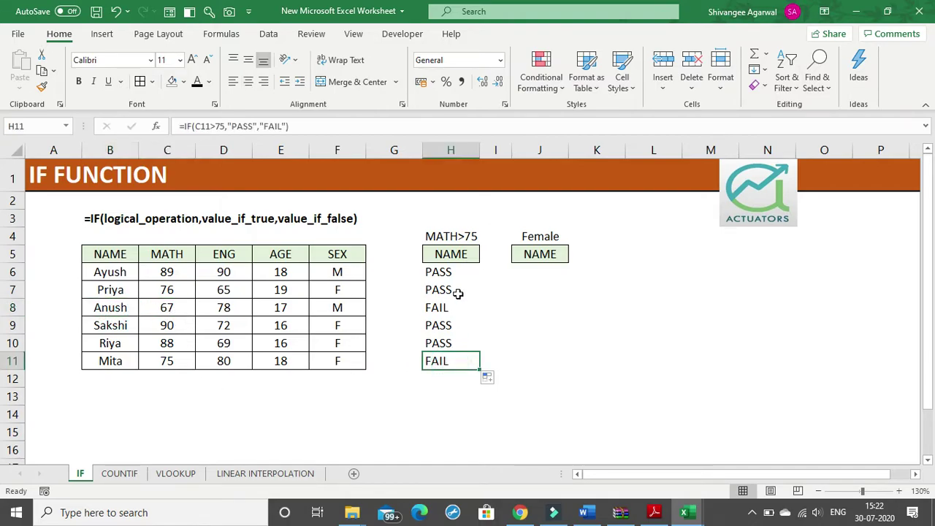
pyautogui.click(460, 269)
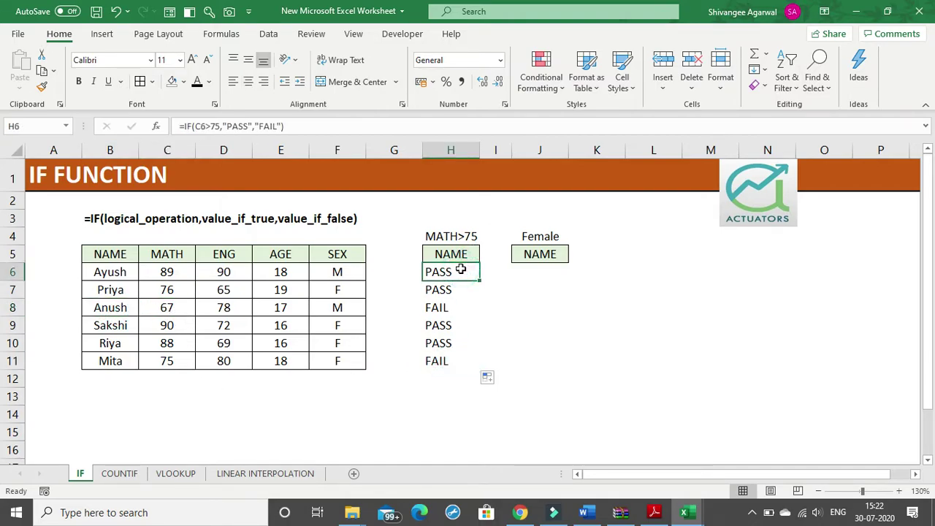
# Step: Begin an IF formula in J6 under the Female heading with the logical test F6="F"
pyautogui.click(528, 275)
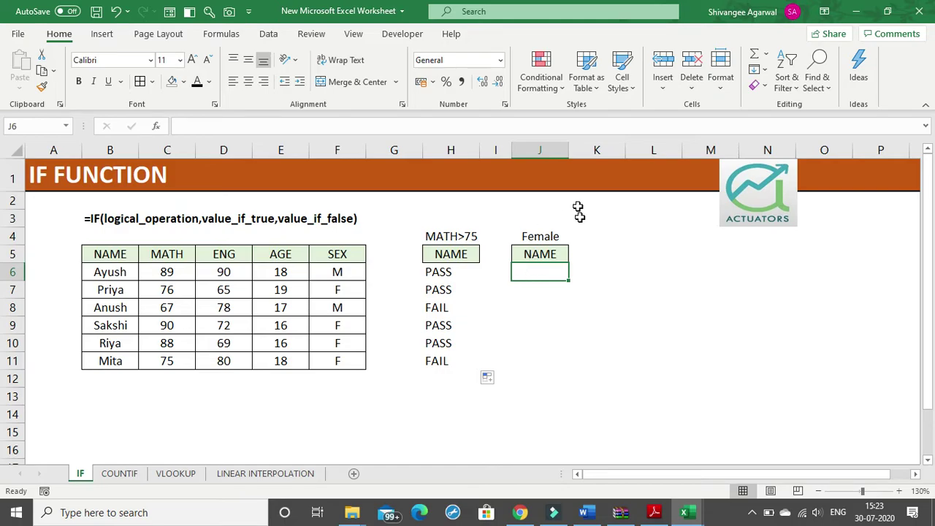
pyautogui.moveTo(340, 304); pyautogui.dragTo(350, 366)
pyautogui.click(349, 289)
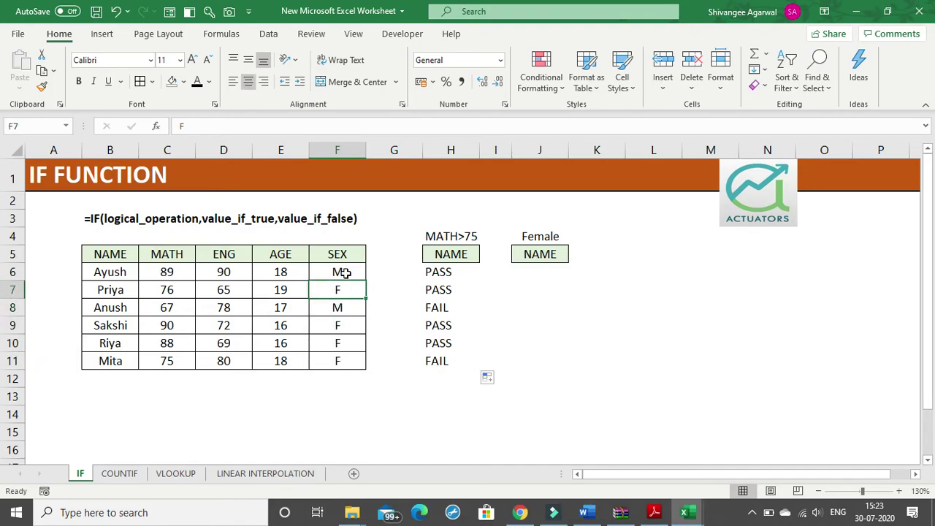
pyautogui.click(343, 272)
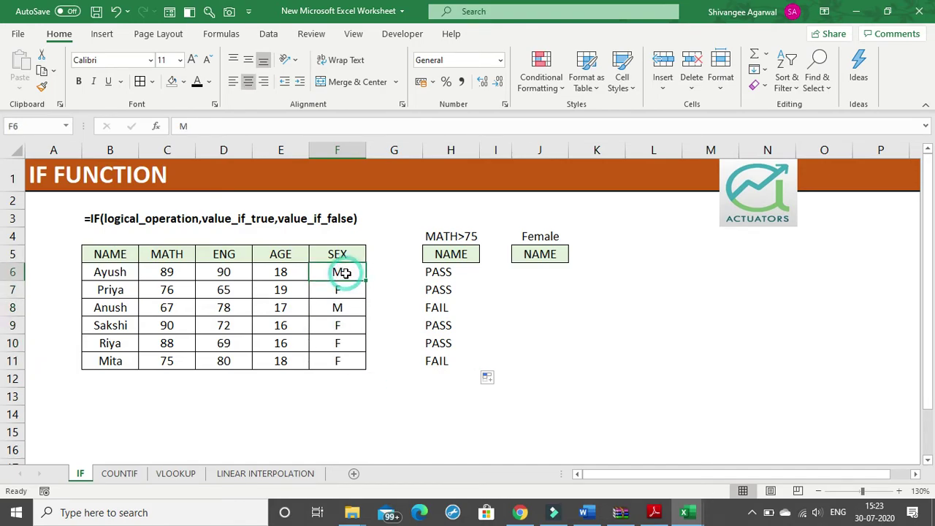
pyautogui.click(542, 272)
pyautogui.write('=')
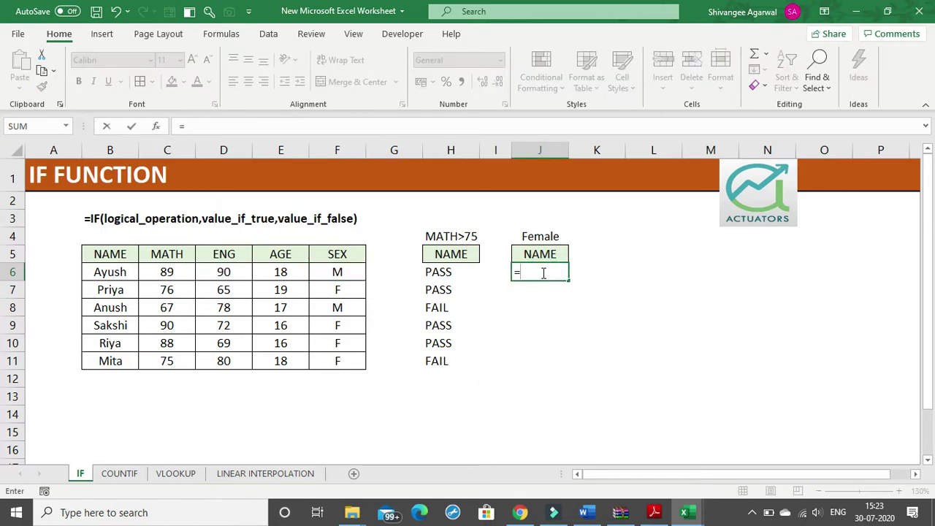
pyautogui.write('IF(')
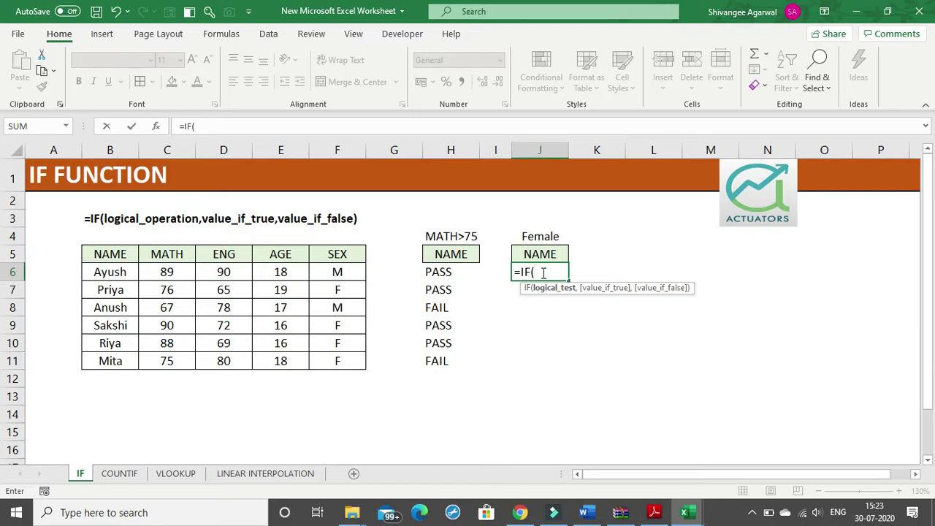
pyautogui.click(329, 268)
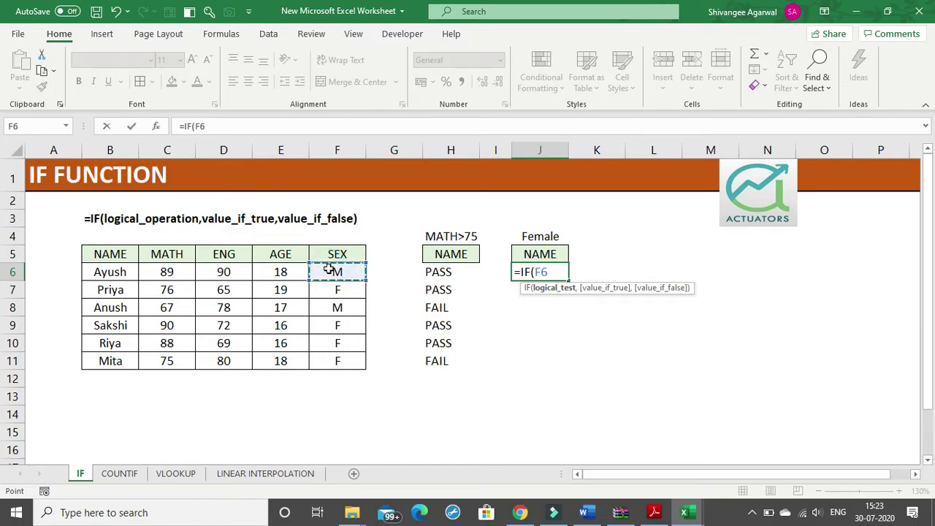
pyautogui.write('=')
pyautogui.write('"F')
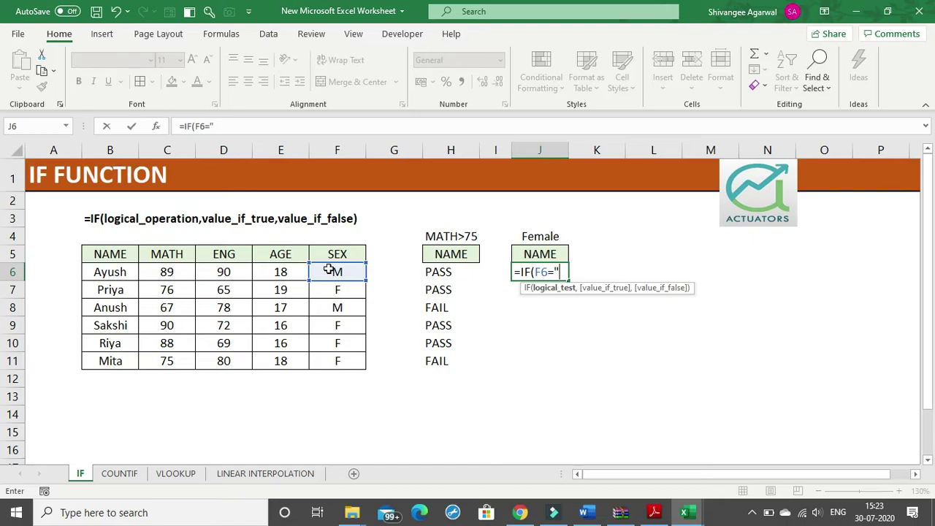
pyautogui.write('",')
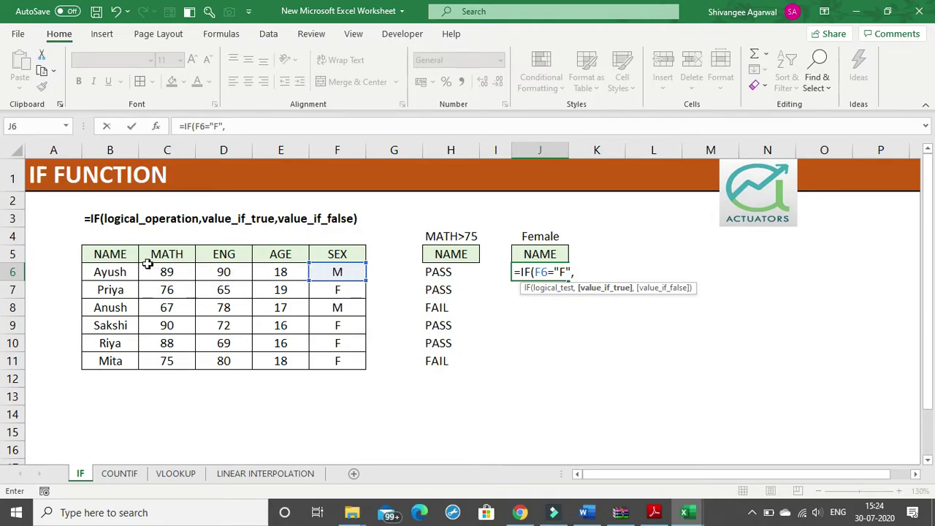
# Step: Complete the J6 formula with B6 as the true result and an empty string as the false result
pyautogui.click(121, 269)
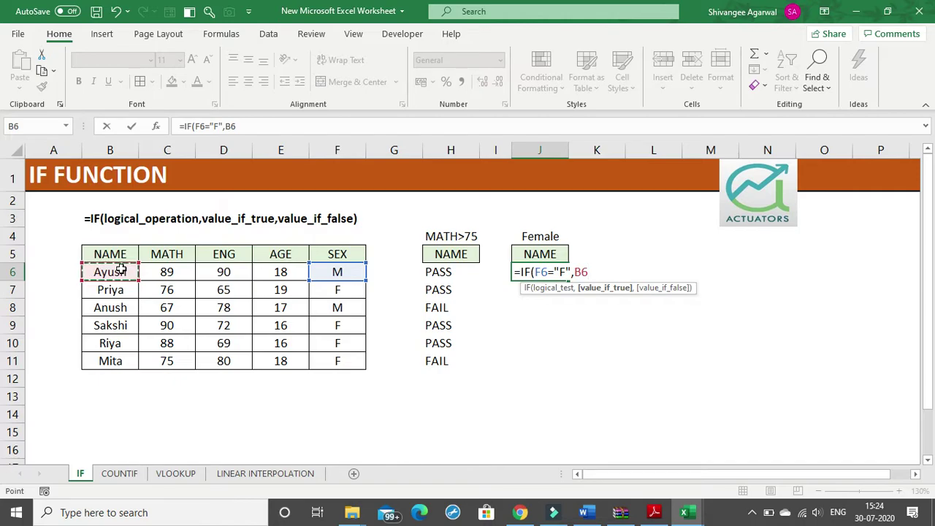
pyautogui.write(',')
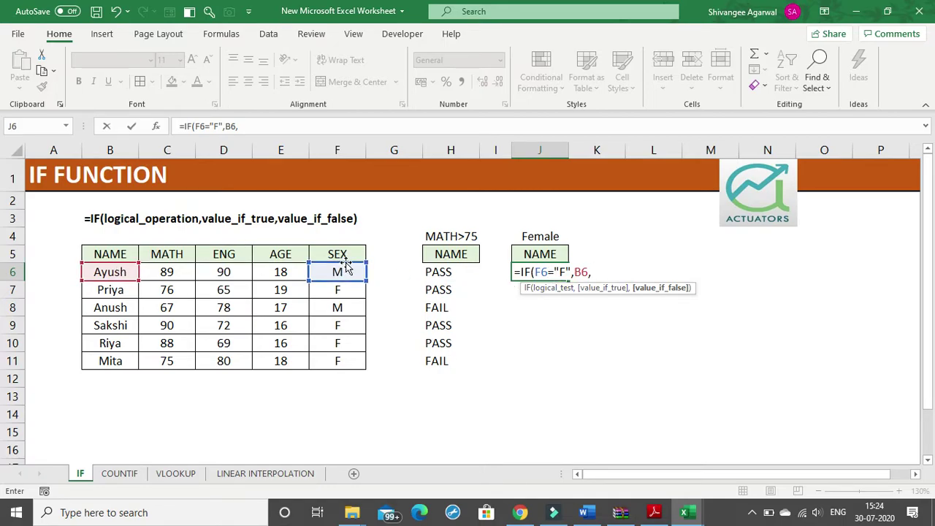
pyautogui.write('"")')
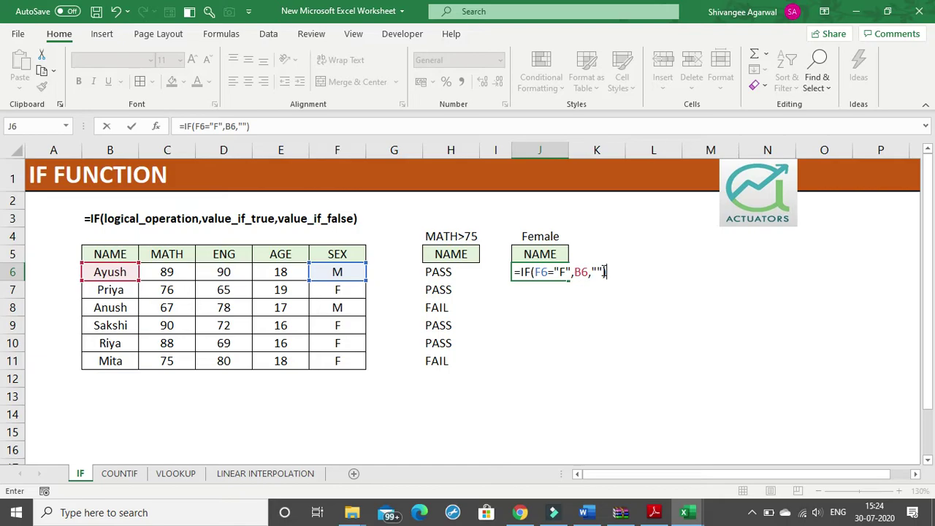
pyautogui.press('Return')
# Step: Check J6 against the SEX value in F6 and fill its formula down through J11
pyautogui.click(540, 270)
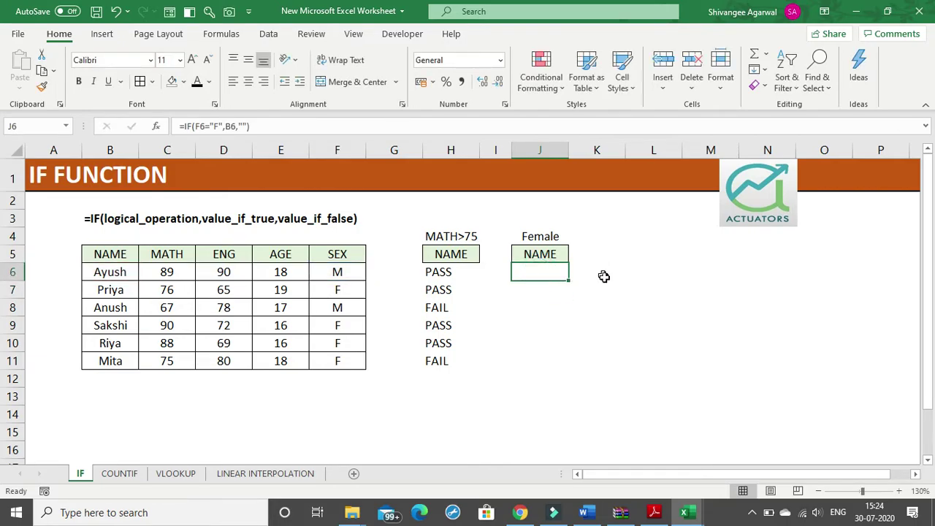
pyautogui.click(333, 272)
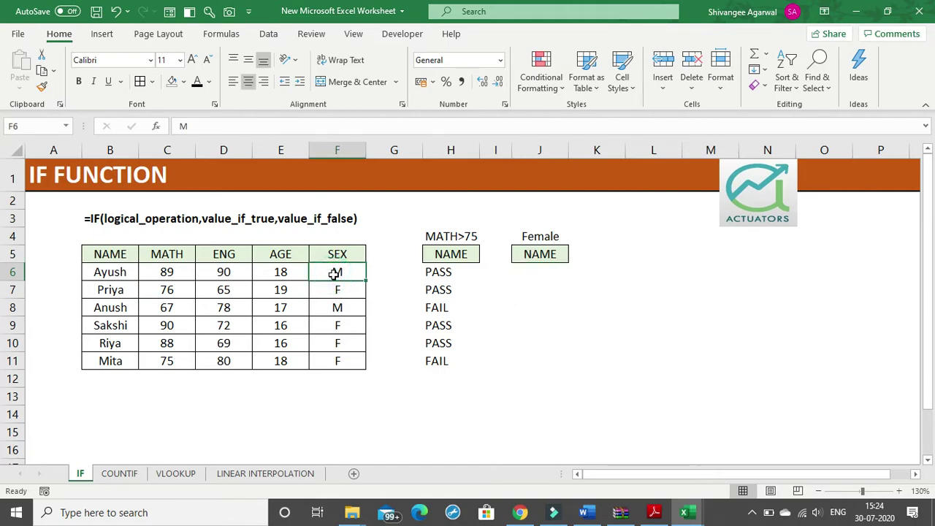
pyautogui.click(549, 272)
pyautogui.moveTo(567, 281); pyautogui.dragTo(558, 376)
# Step: Review the logical test of the IF formula in J7 and the PASS/FAIL formula in H6
pyautogui.click(534, 290)
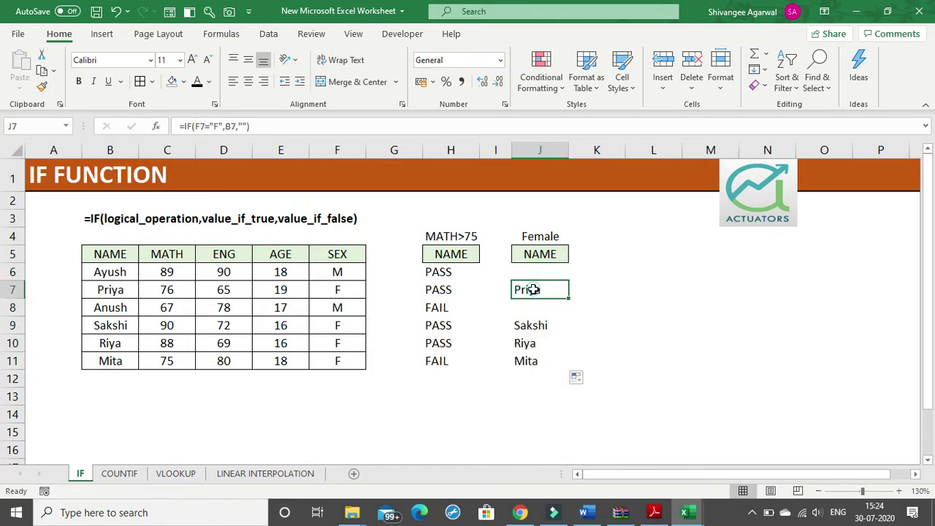
pyautogui.doubleClick(534, 290)
pyautogui.moveTo(547, 289); pyautogui.dragTo(535, 290)
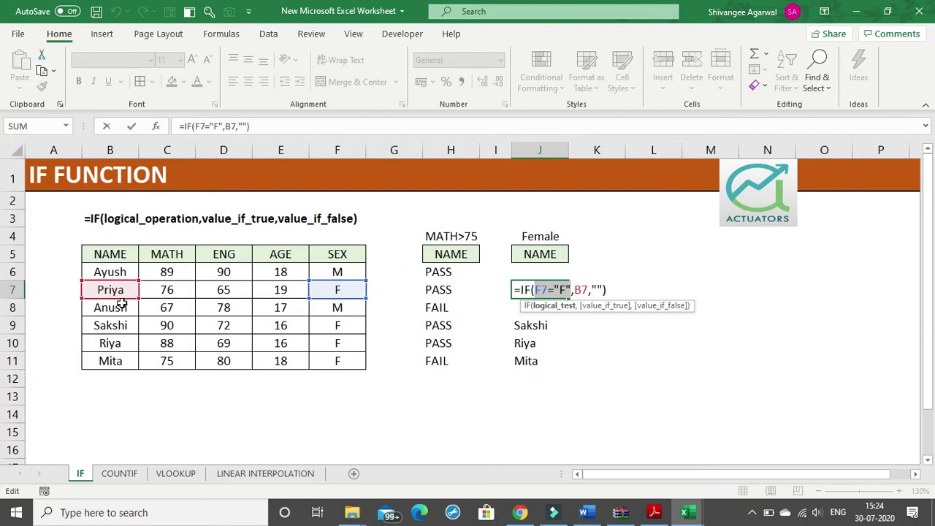
pyautogui.press('Return')
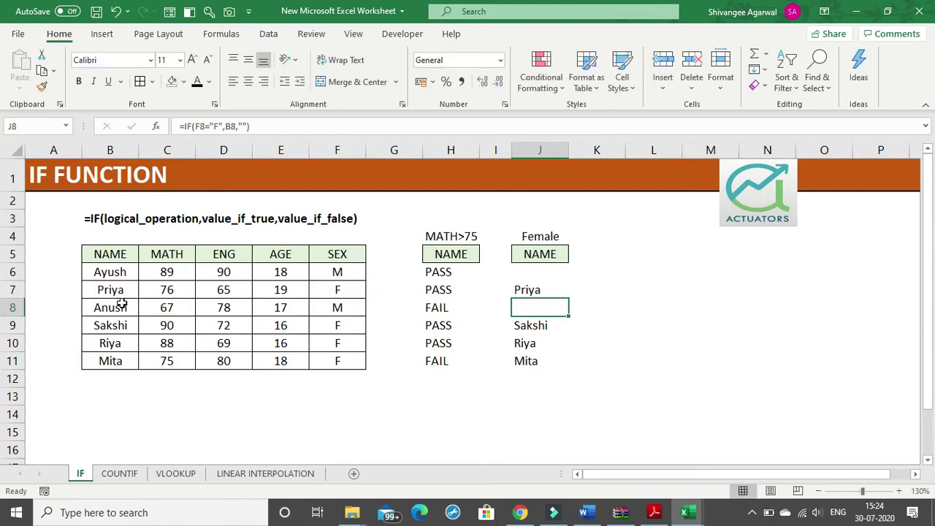
pyautogui.doubleClick(426, 275)
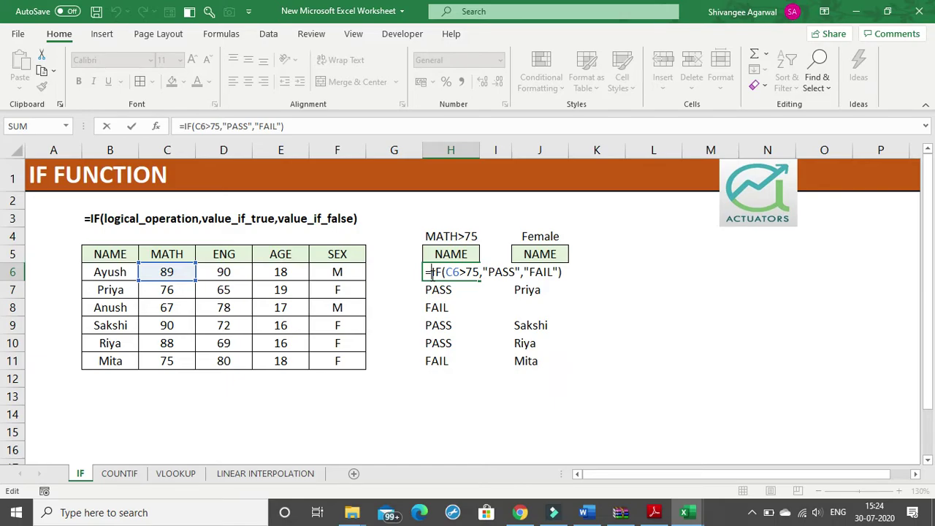
pyautogui.press('Return')
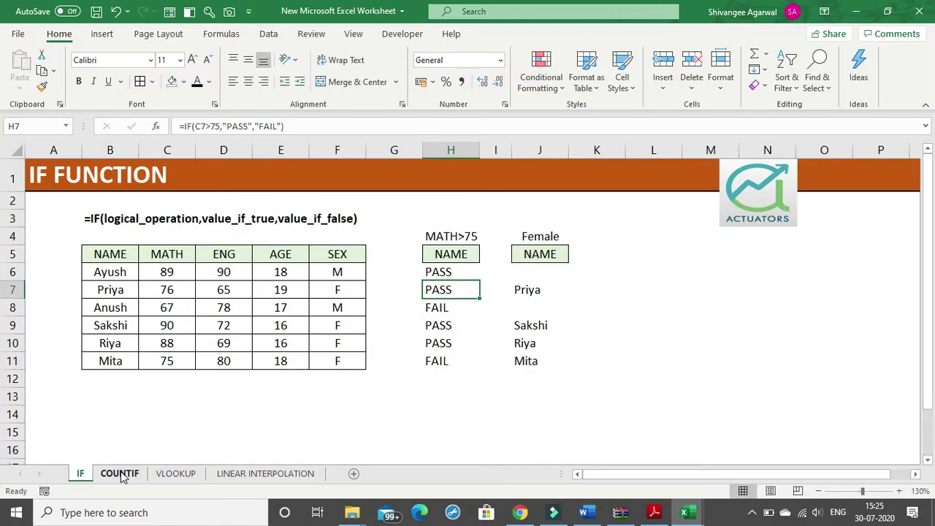
# Step: Switch to the COUNTIF worksheet
pyautogui.click(121, 473)
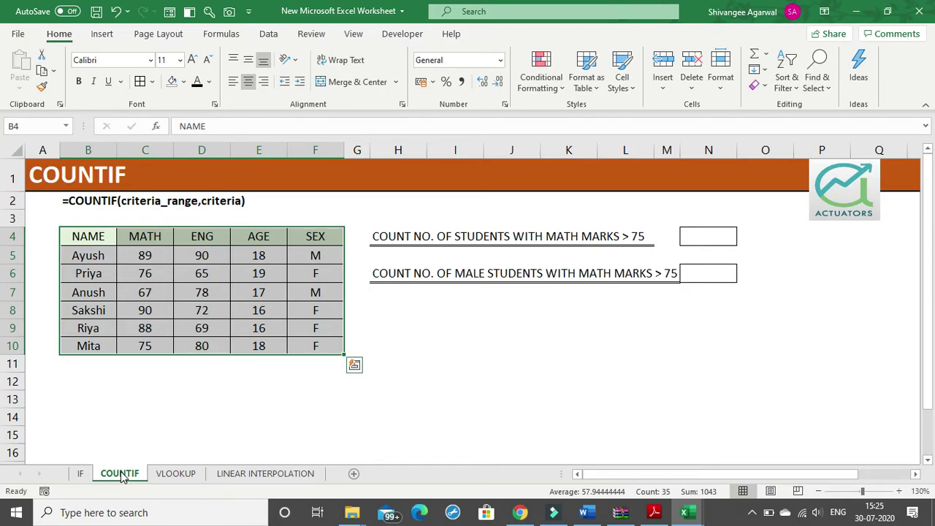
# Step: Count the numeric entries of the AGE column in E13 with =COUNT(E4:E10)
pyautogui.click(243, 401)
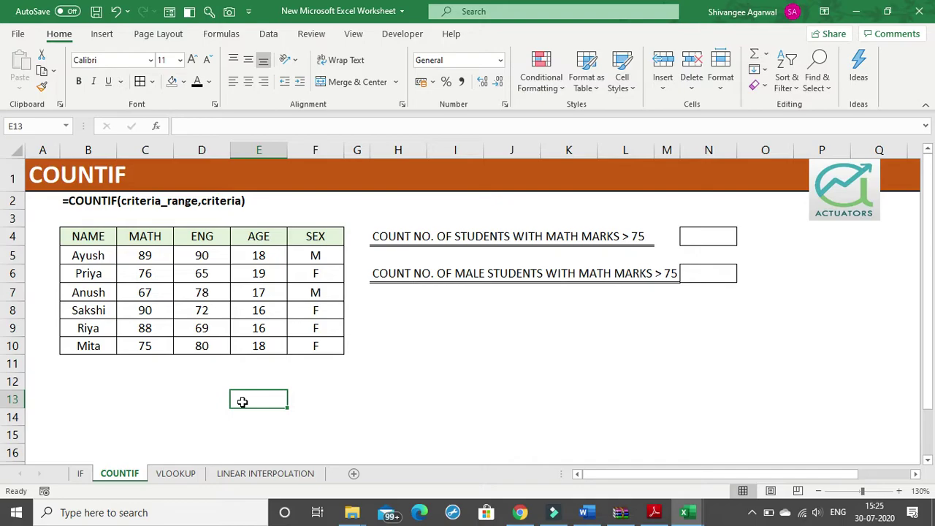
pyautogui.write('=COUNT(')
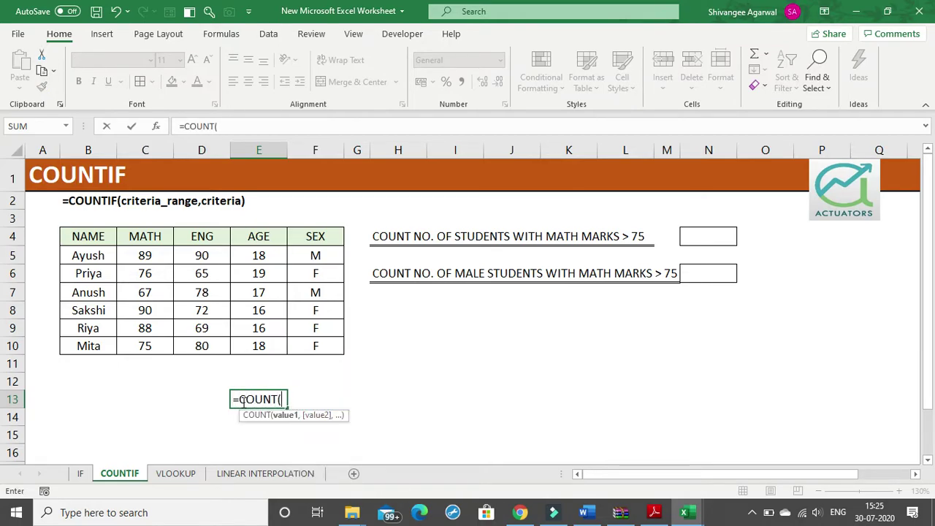
pyautogui.moveTo(262, 238); pyautogui.dragTo(270, 347)
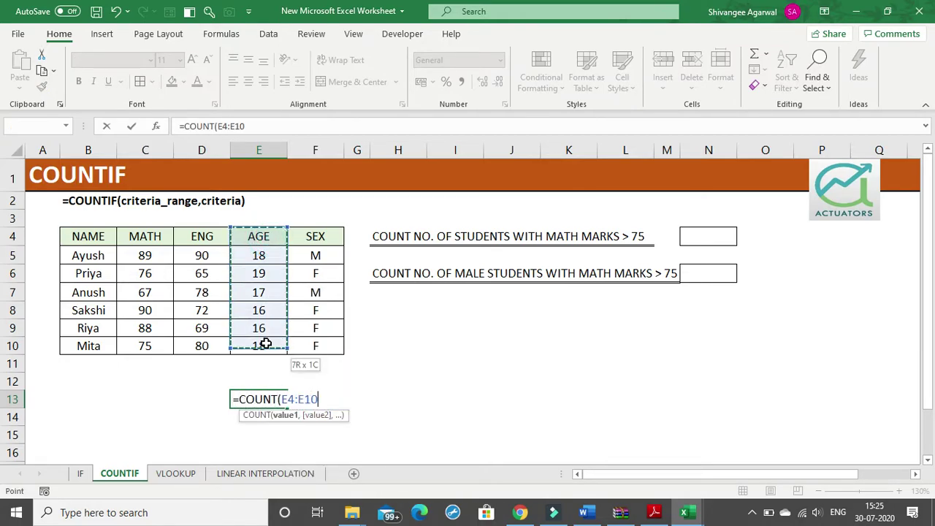
pyautogui.write(')')
pyautogui.press('Return')
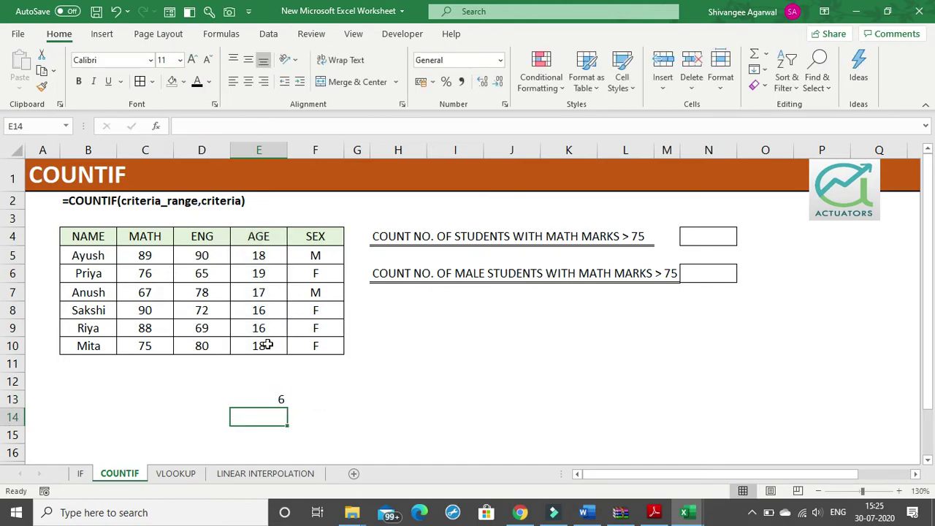
# Step: Compare the COUNT result in E13 with the AGE values in E5:E10 and the text header in E4
pyautogui.click(271, 400)
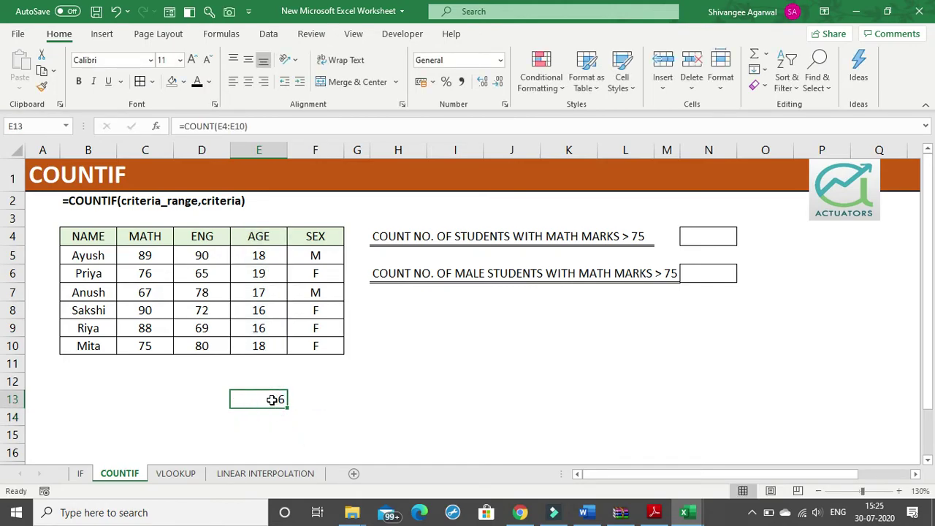
pyautogui.moveTo(267, 255); pyautogui.dragTo(263, 346)
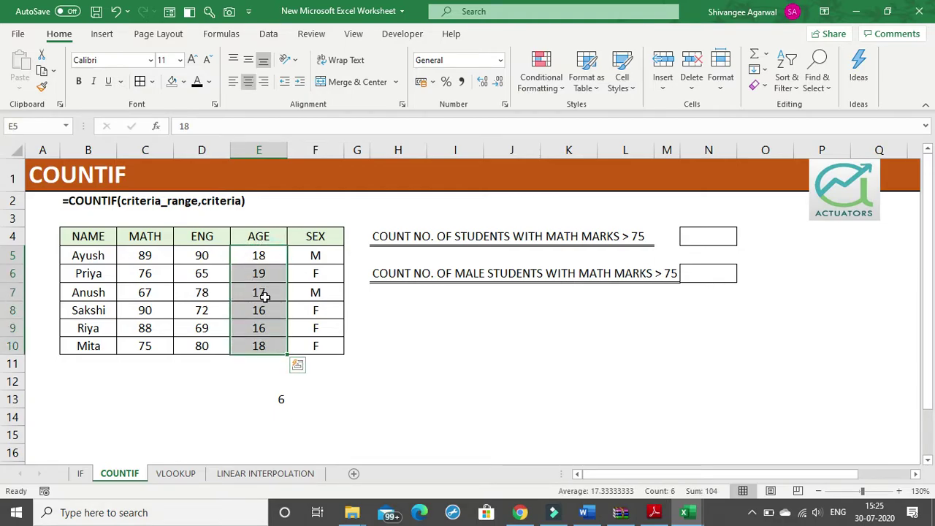
pyautogui.click(270, 235)
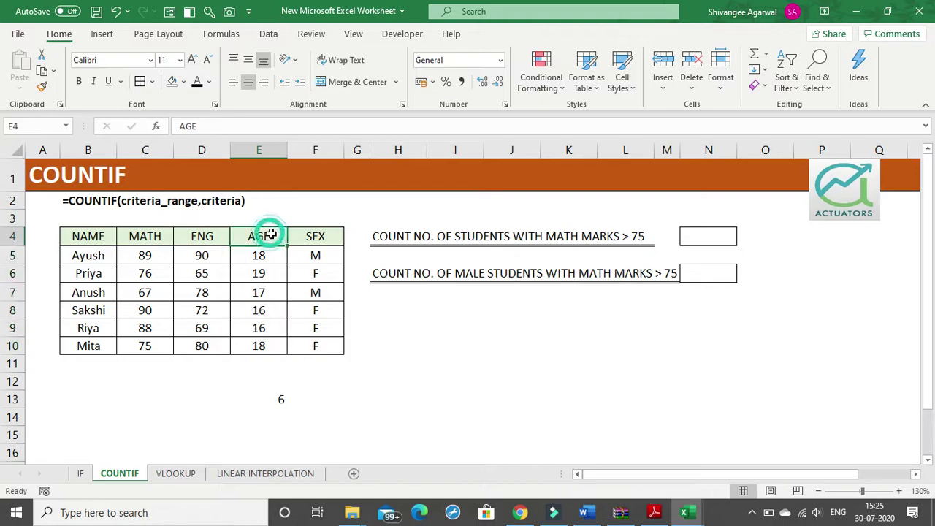
pyautogui.click(273, 398)
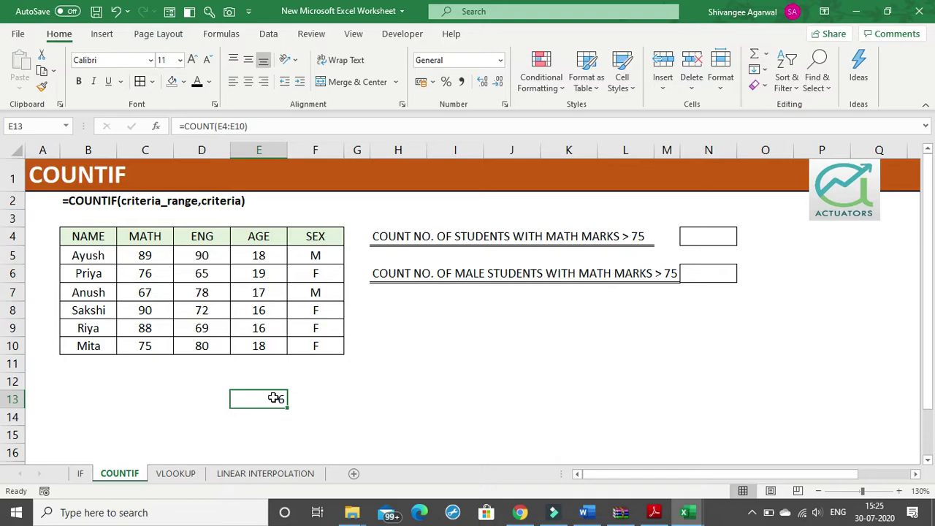
pyautogui.click(262, 235)
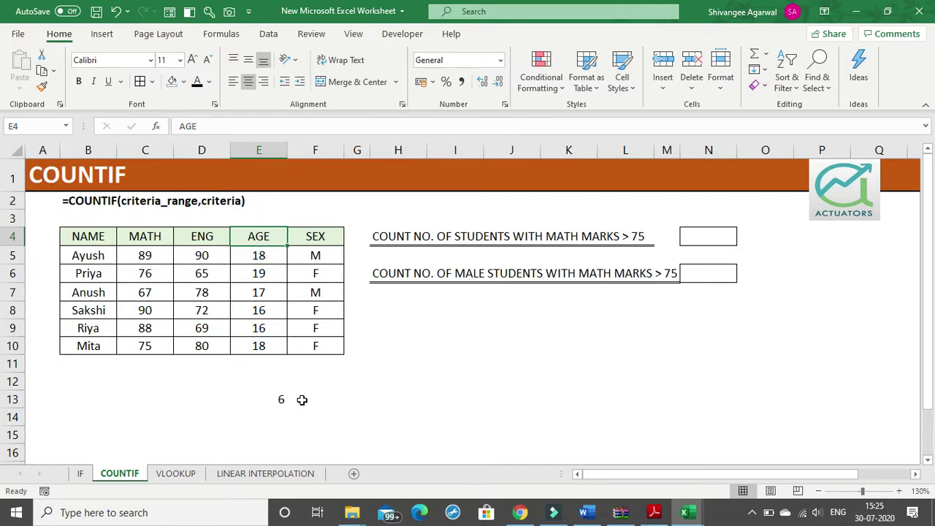
# Step: Count all non-empty cells of the AGE column, header included, in E14 with =COUNTA(E4:E11)
pyautogui.click(278, 414)
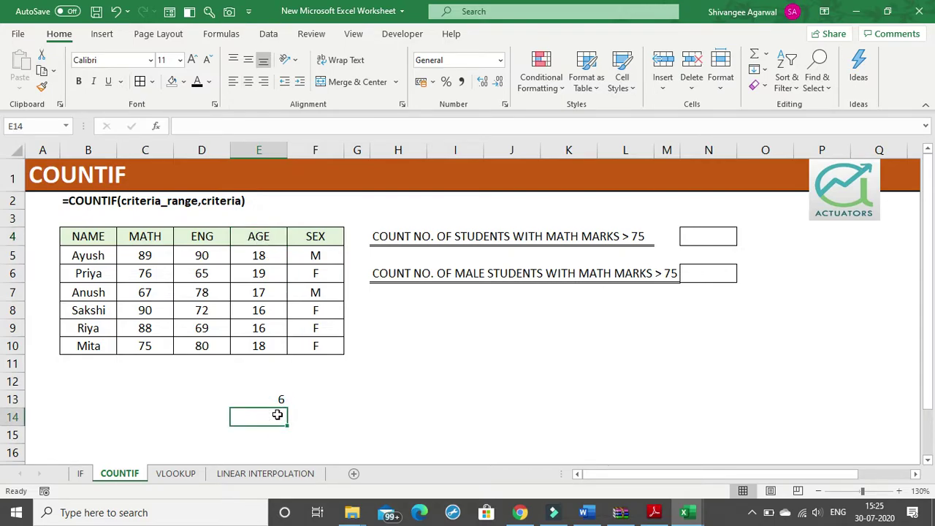
pyautogui.write('=COUN')
pyautogui.write('TA)')
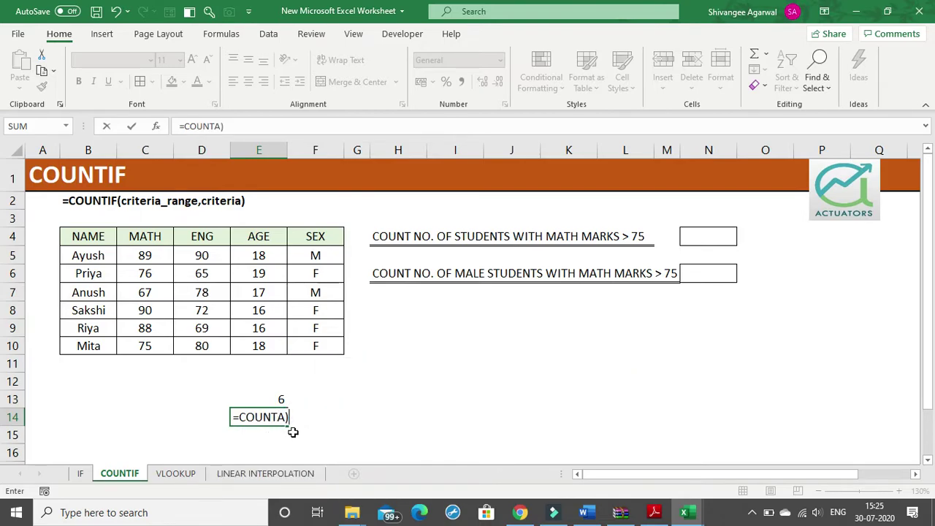
pyautogui.press('BackSpace')
pyautogui.write('(')
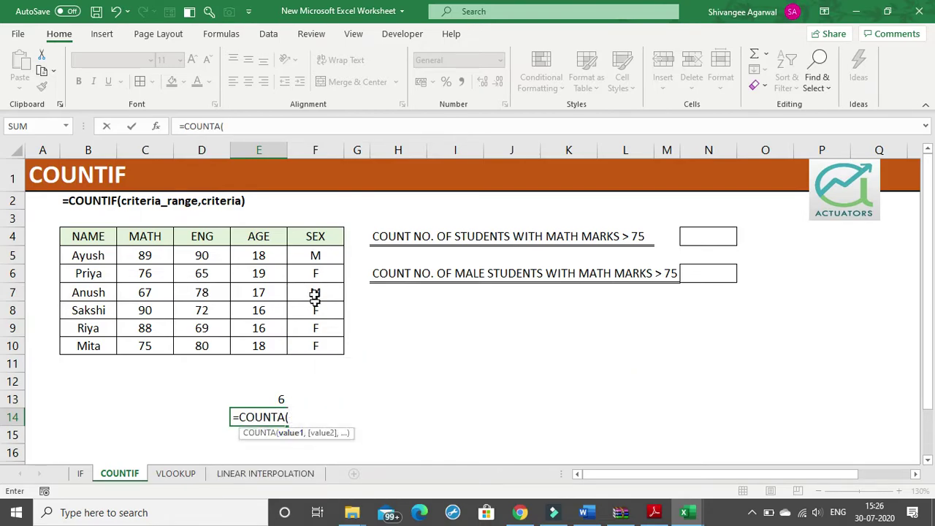
pyautogui.click(270, 228)
pyautogui.moveTo(265, 257); pyautogui.dragTo(265, 357)
pyautogui.write(')')
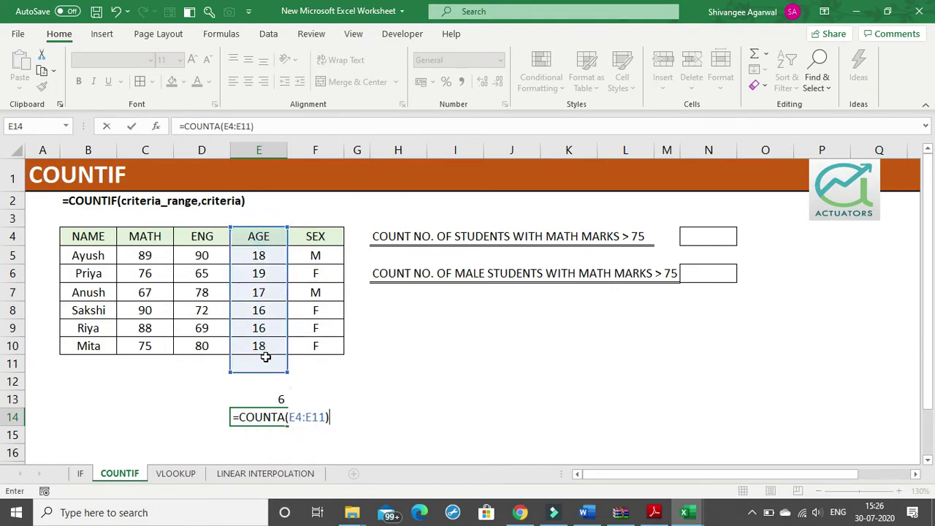
pyautogui.press('Return')
pyautogui.click(278, 420)
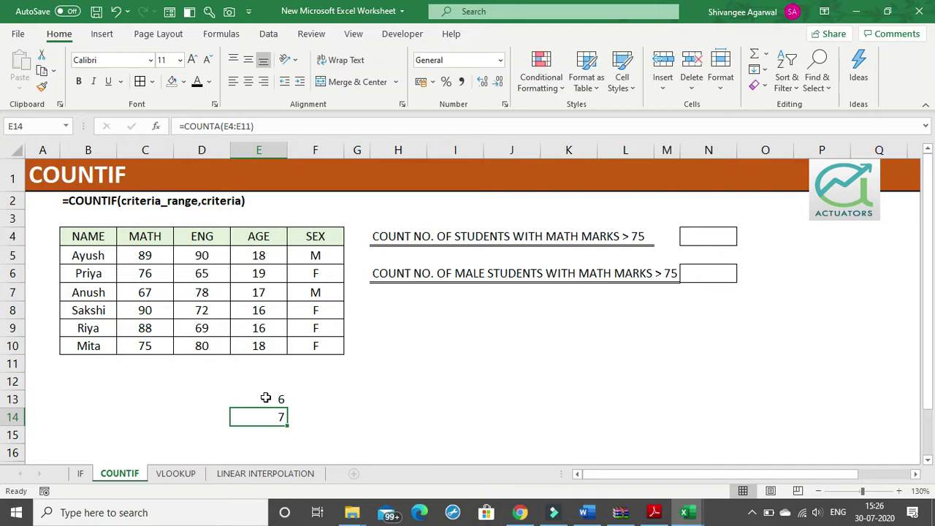
# Step: Clear the COUNT and COUNTA trial formulas from the cells below the table, E12:E16
pyautogui.moveTo(268, 382); pyautogui.dragTo(264, 448)
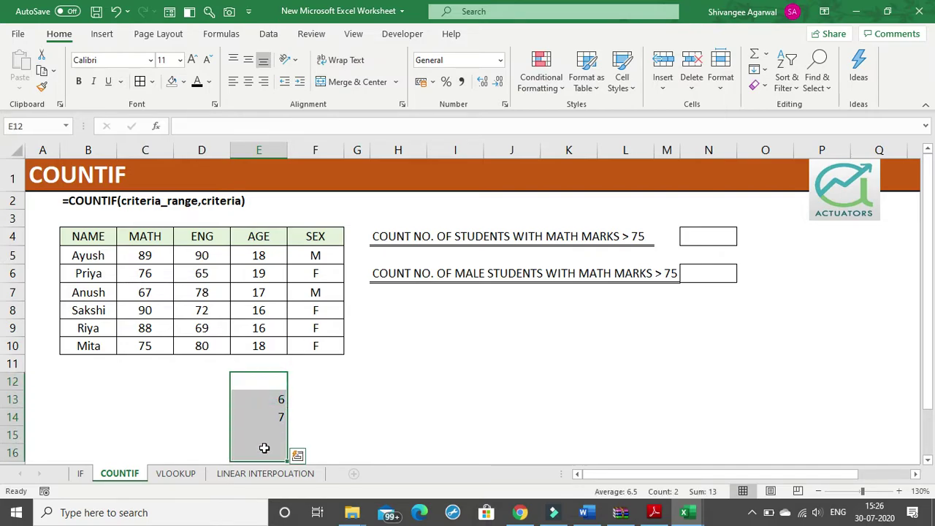
pyautogui.press('Delete')
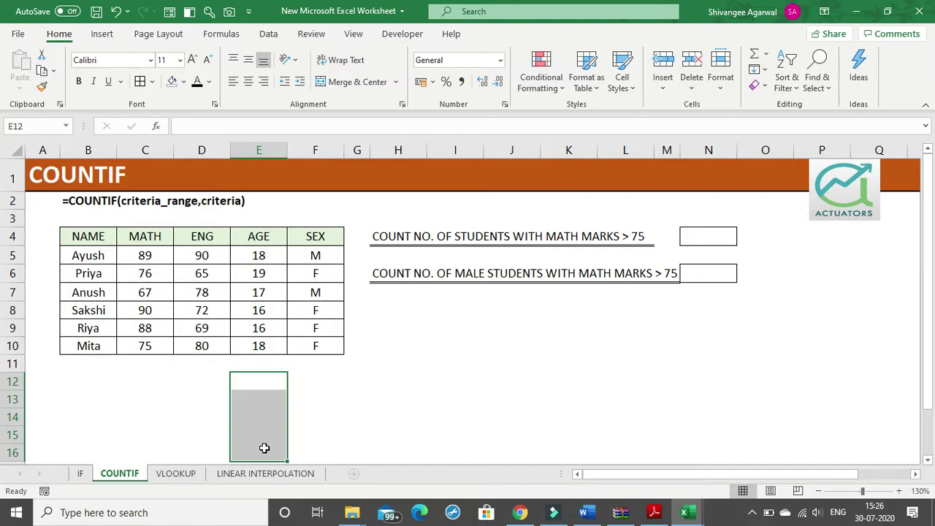
# Step: Examine the COUNTIF syntax in B2 and the MATH column that serves as the criteria range for the marks above 75
pyautogui.click(716, 238)
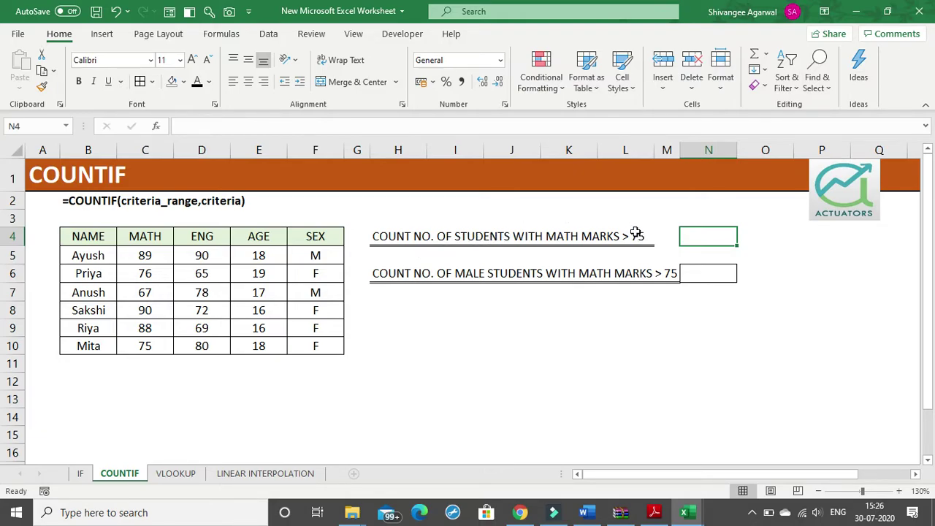
pyautogui.moveTo(145, 253); pyautogui.dragTo(138, 344)
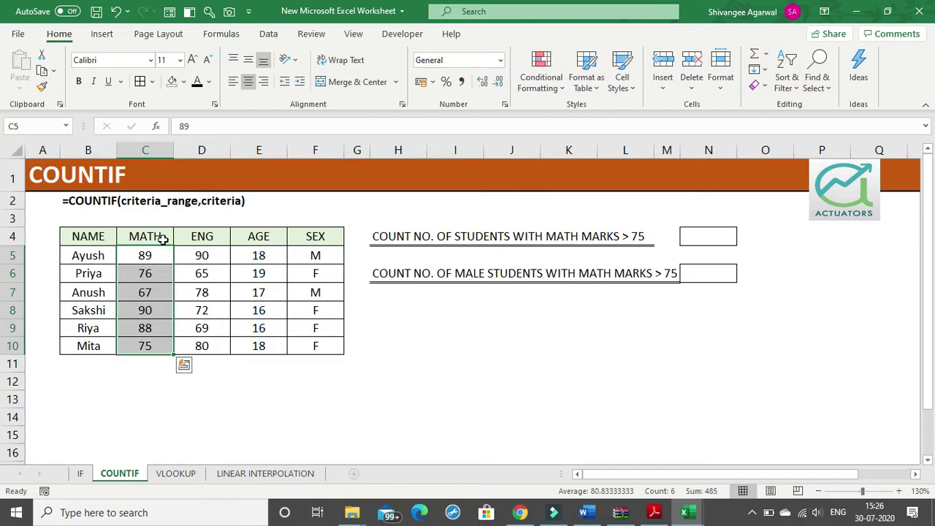
pyautogui.moveTo(150, 232); pyautogui.dragTo(146, 346)
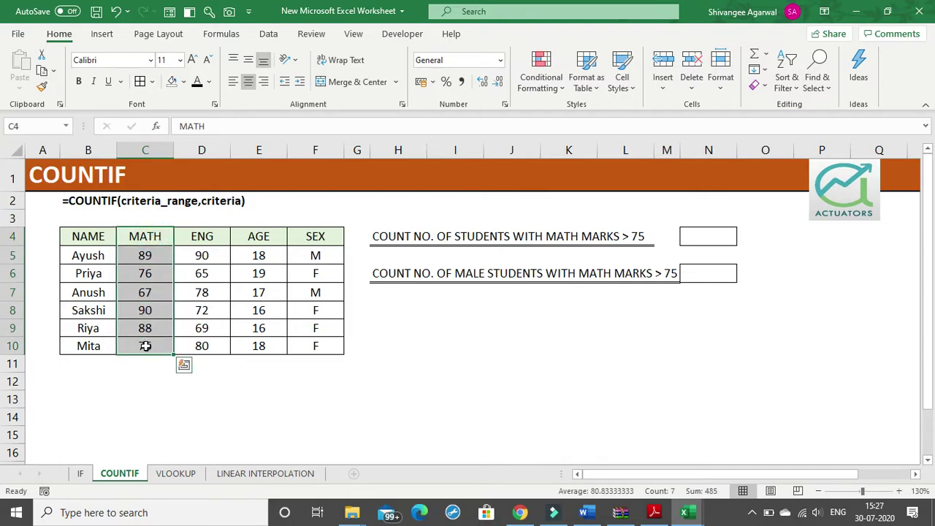
pyautogui.click(87, 198)
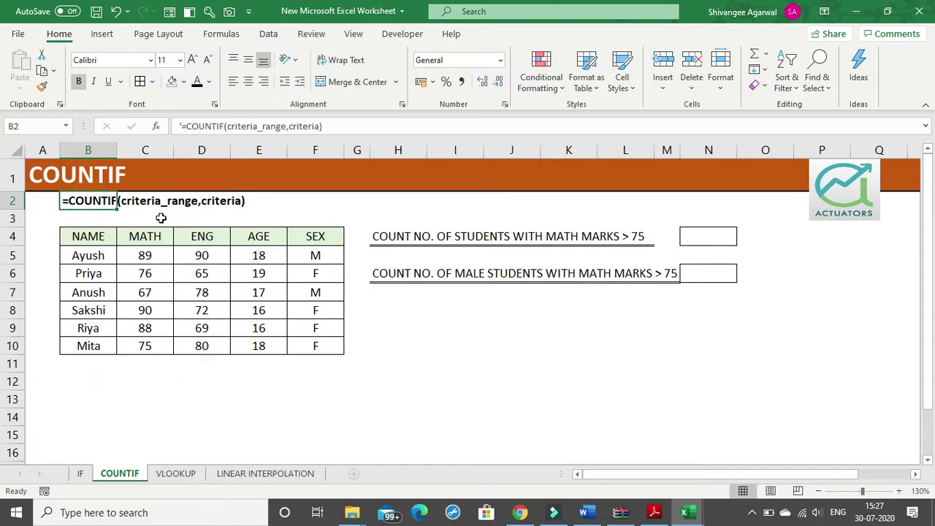
pyautogui.click(163, 218)
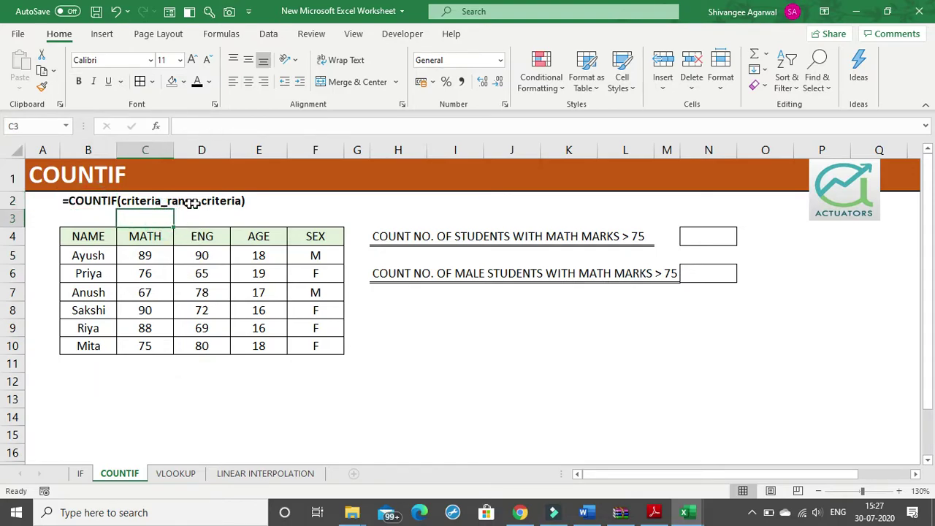
pyautogui.moveTo(160, 236); pyautogui.dragTo(151, 347)
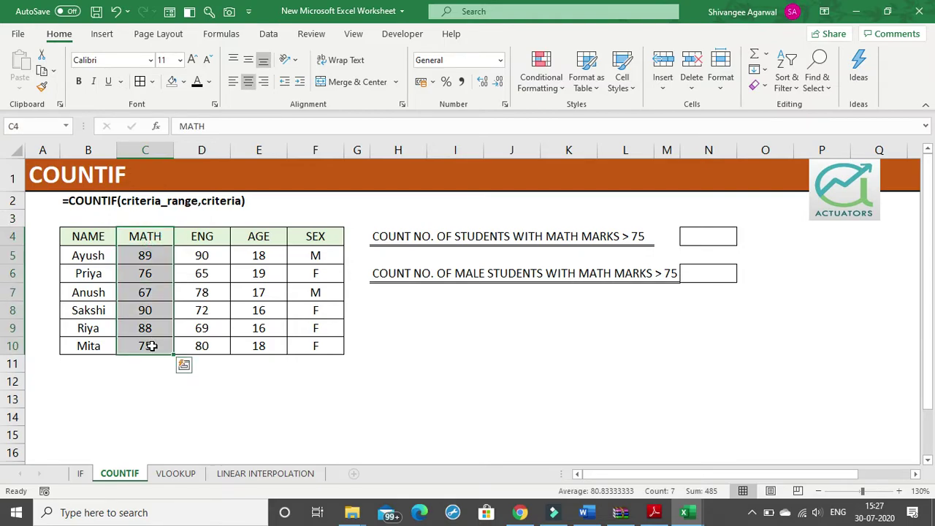
pyautogui.click(224, 197)
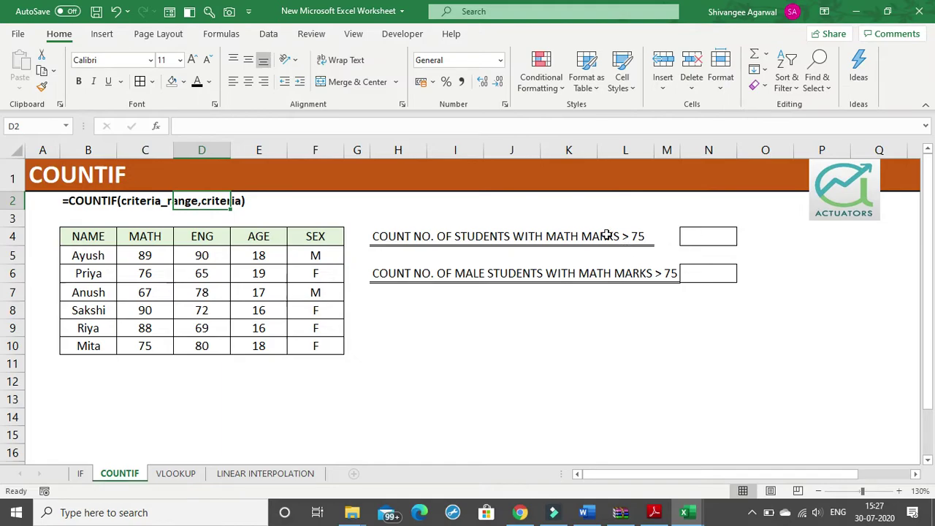
# Step: Count the students with MATH marks above 75 in N4 with =COUNTIF(C5:C10,">75")
pyautogui.click(713, 234)
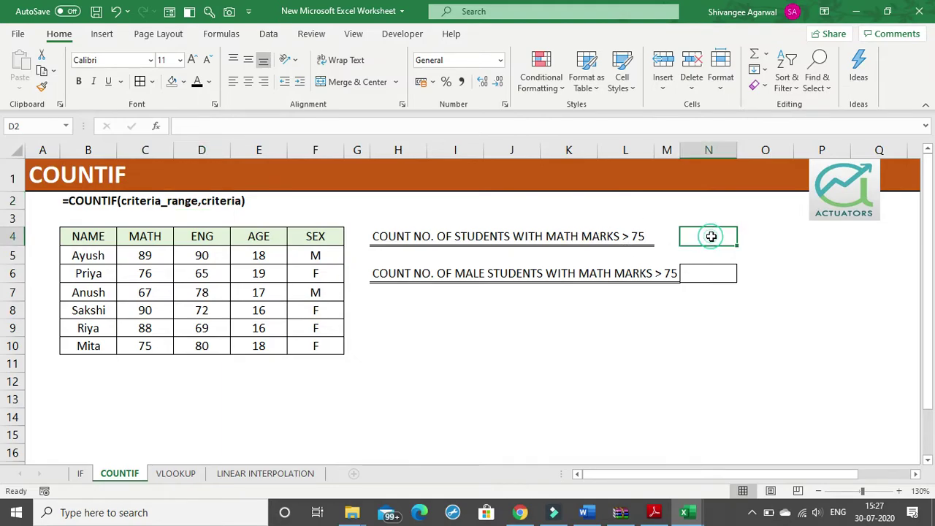
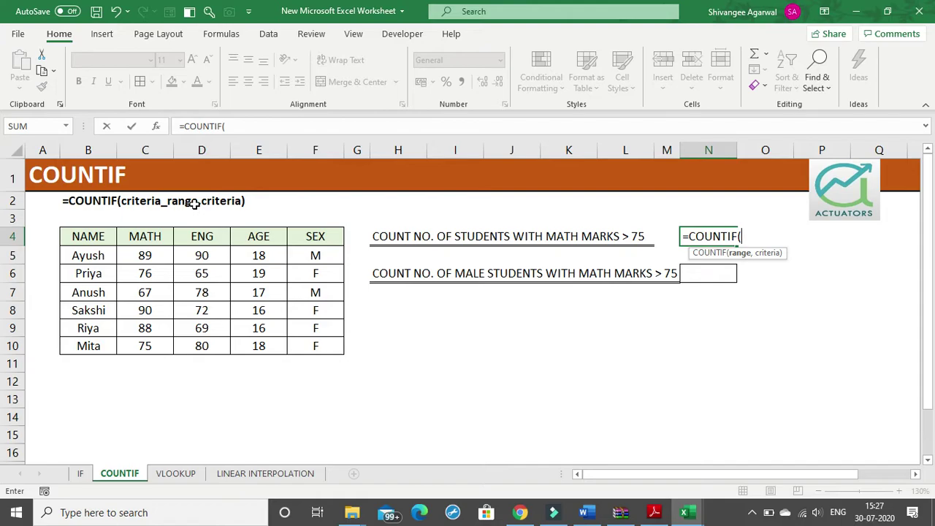
pyautogui.click(143, 239)
pyautogui.moveTo(144, 252); pyautogui.dragTo(139, 349)
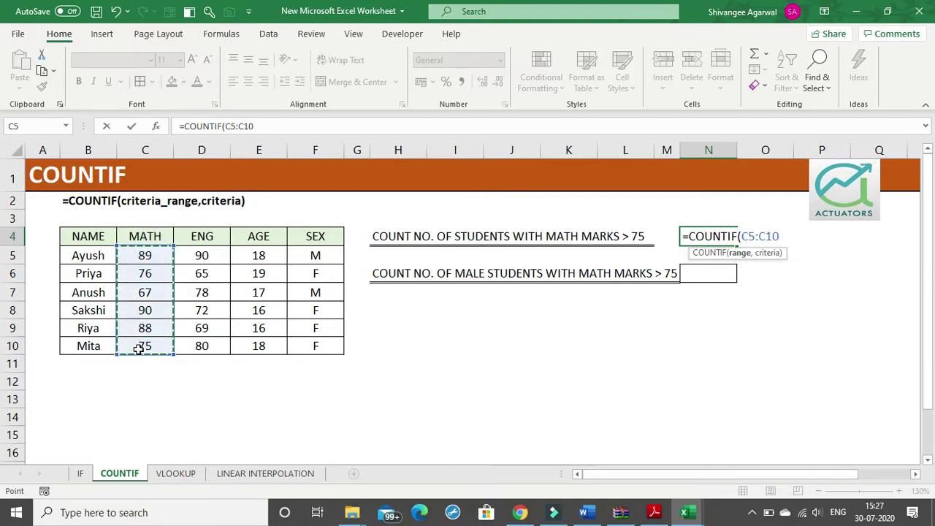
pyautogui.write(',')
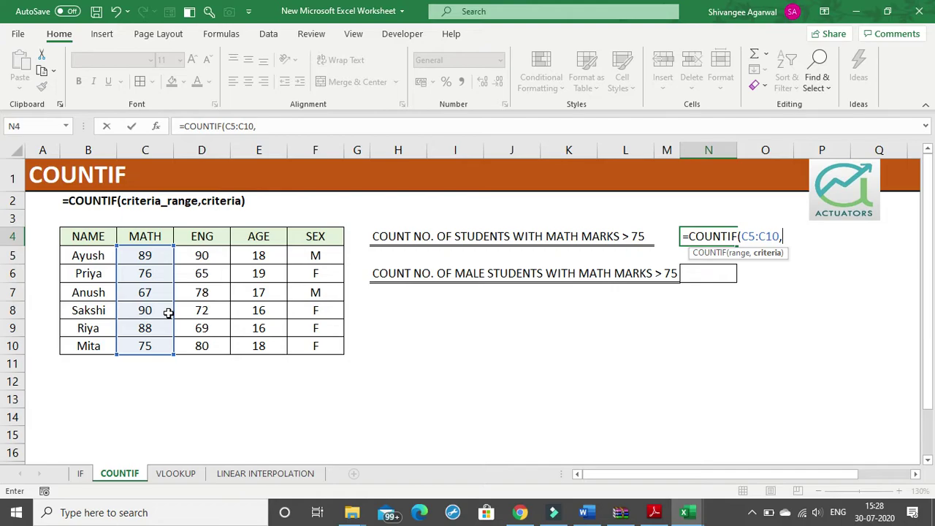
pyautogui.write('">75")')
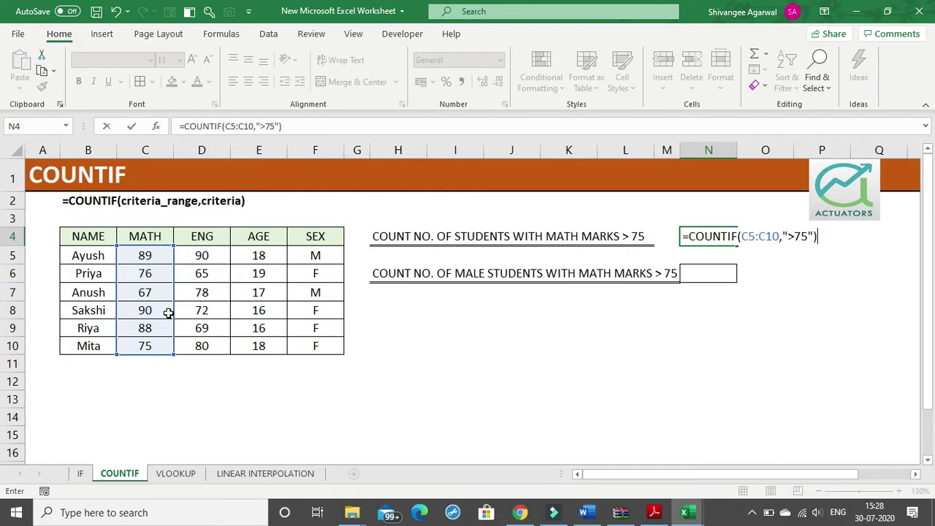
pyautogui.click(789, 236)
pyautogui.moveTo(789, 236); pyautogui.dragTo(806, 236)
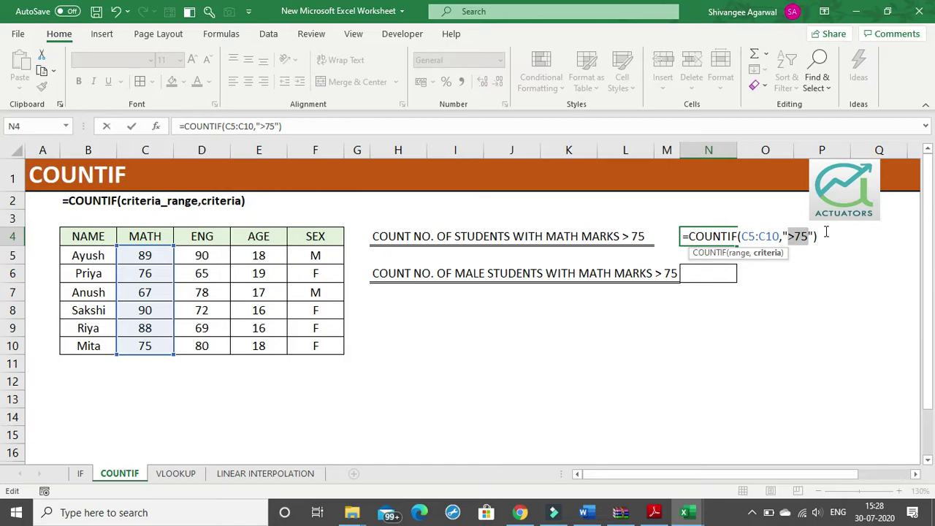
pyautogui.moveTo(780, 237); pyautogui.dragTo(742, 237)
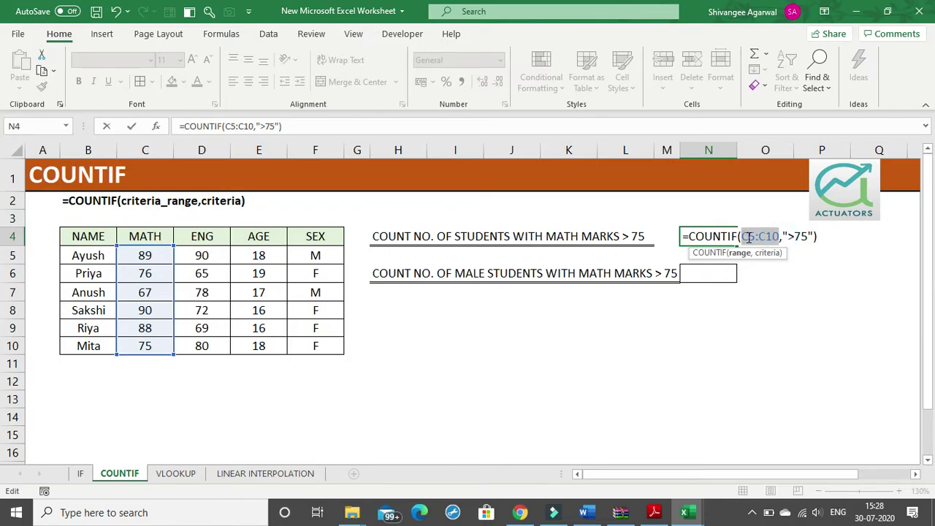
pyautogui.click(818, 236)
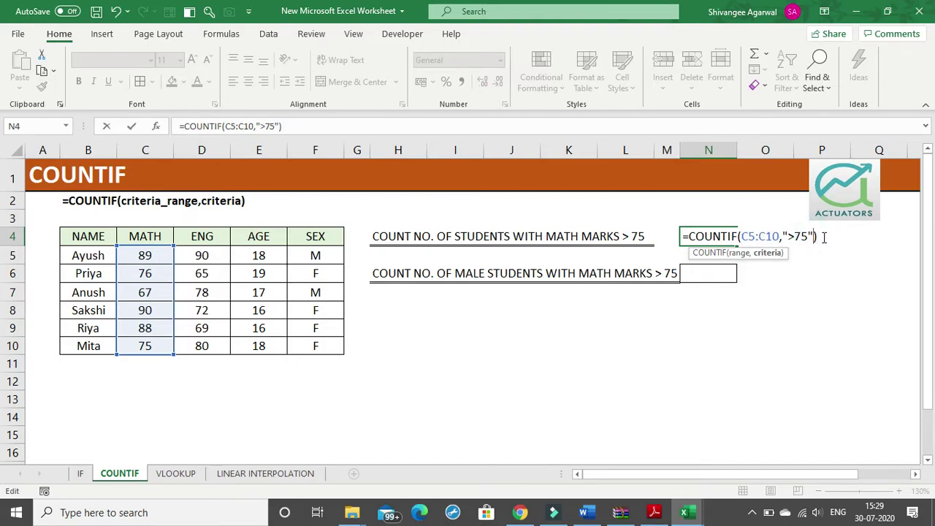
pyautogui.press('Return')
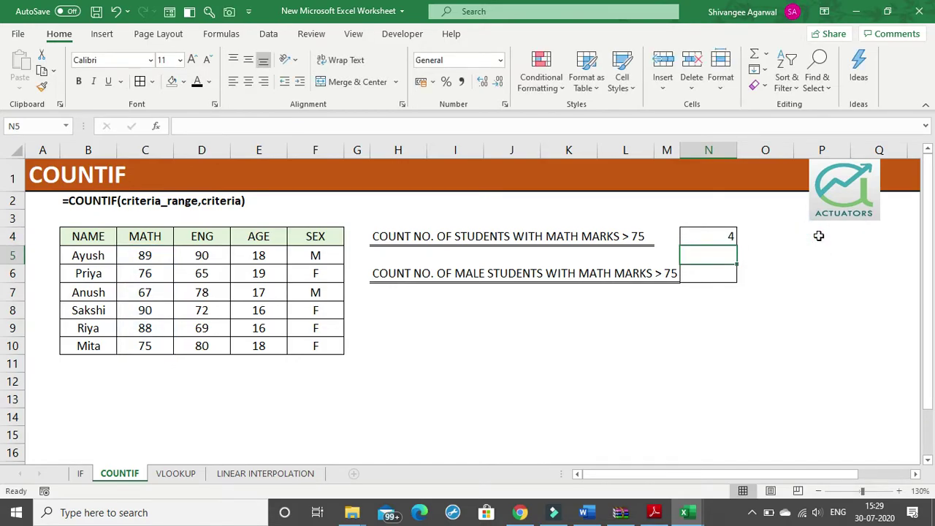
# Step: Check the COUNTIF result in N4 against the individual marks in the MATH column
pyautogui.click(698, 235)
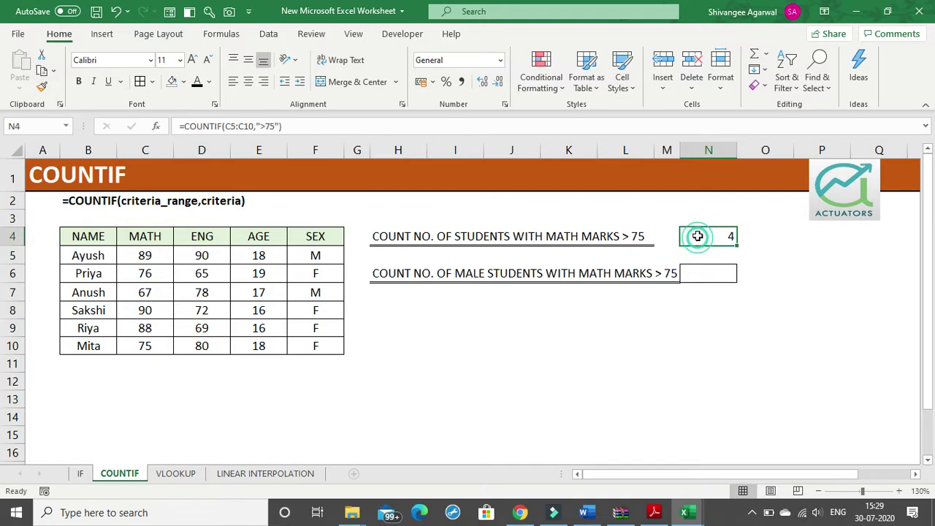
pyautogui.click(149, 256)
pyautogui.click(146, 274)
pyautogui.click(145, 310)
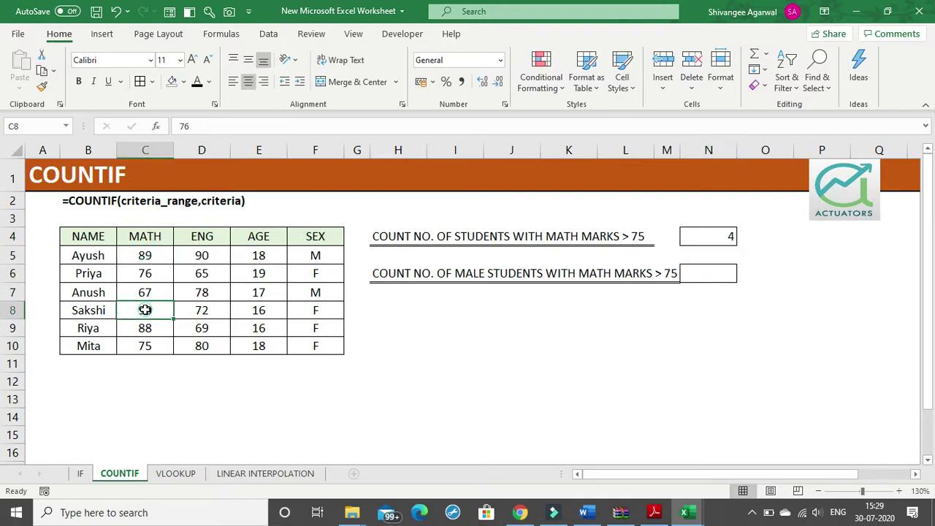
pyautogui.click(146, 327)
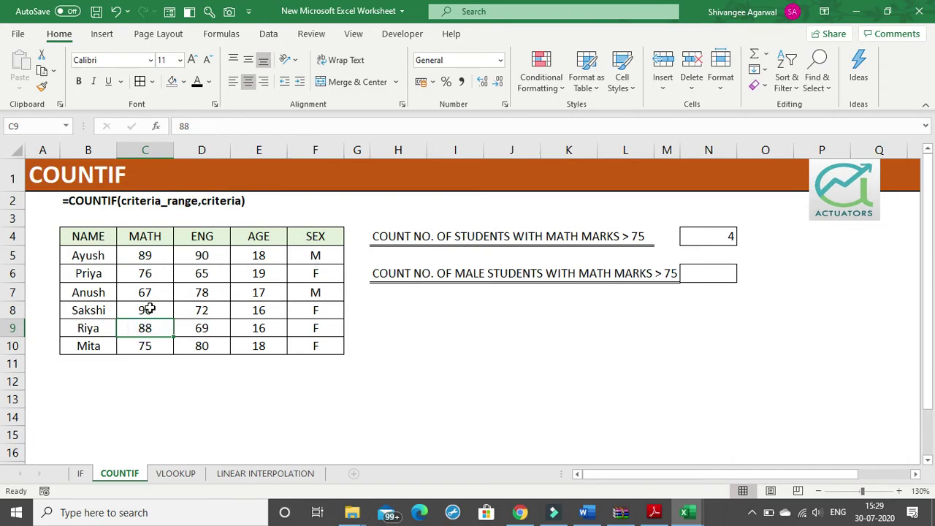
# Step: Examine the row 6 task on male students with math marks above 75 and the M entries in the SEX column
pyautogui.click(699, 274)
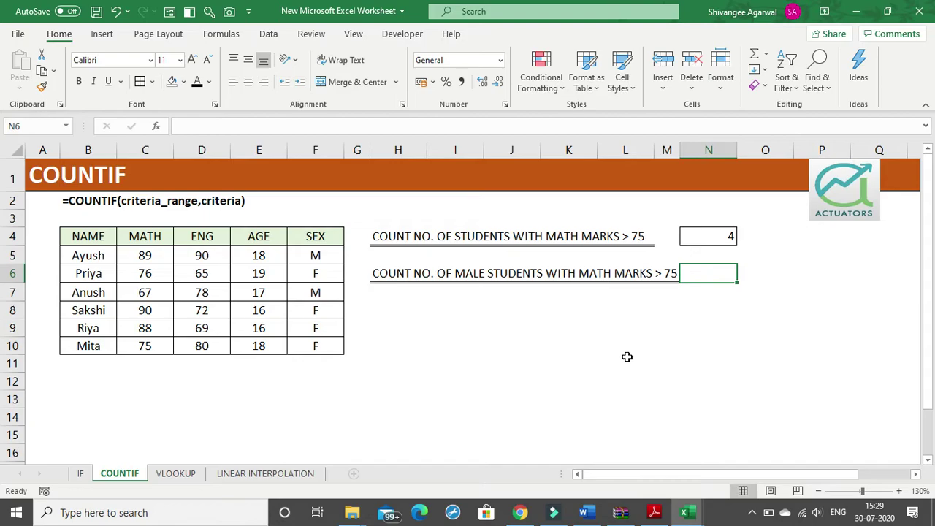
pyautogui.click(440, 294)
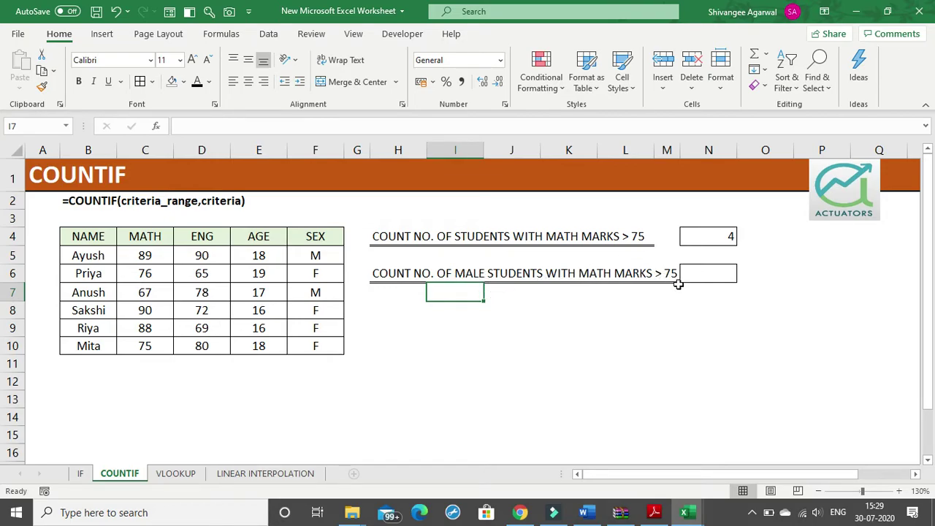
pyautogui.click(466, 275)
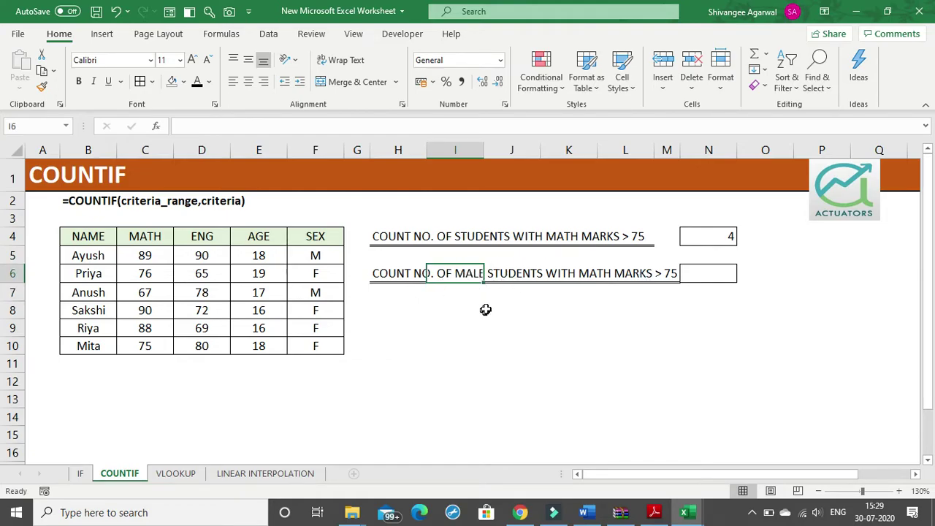
pyautogui.click(323, 252)
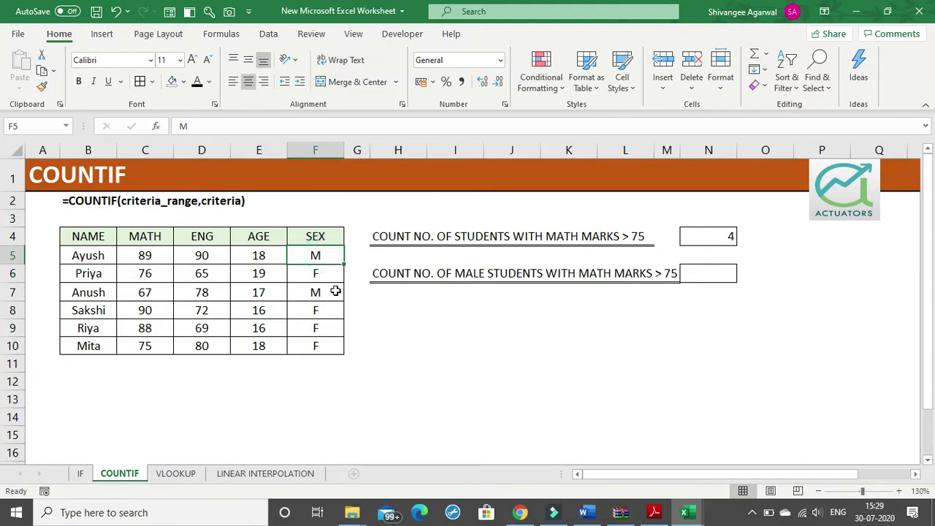
pyautogui.click(335, 292)
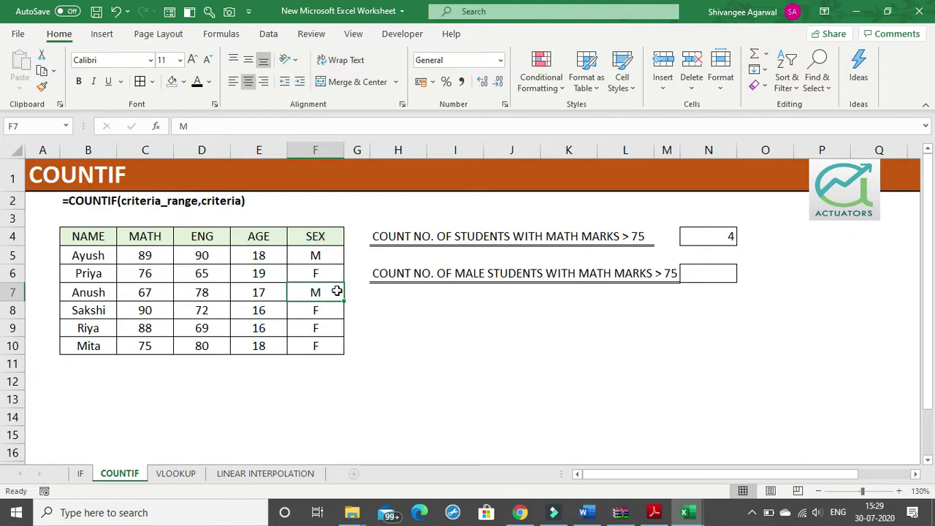
pyautogui.click(639, 270)
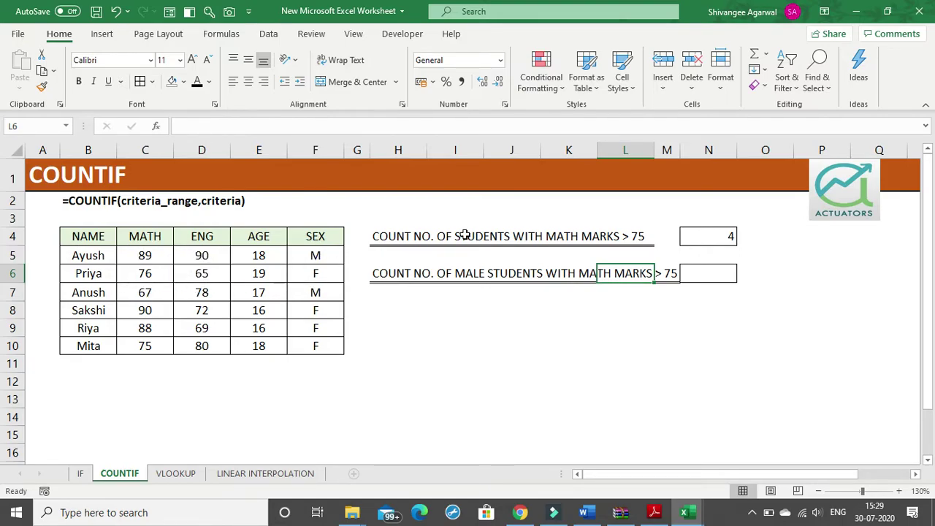
# Step: Begin a COUNTIFS formula in N6 with the SEX range F5:F10 and "M" as the first criterion
pyautogui.click(717, 274)
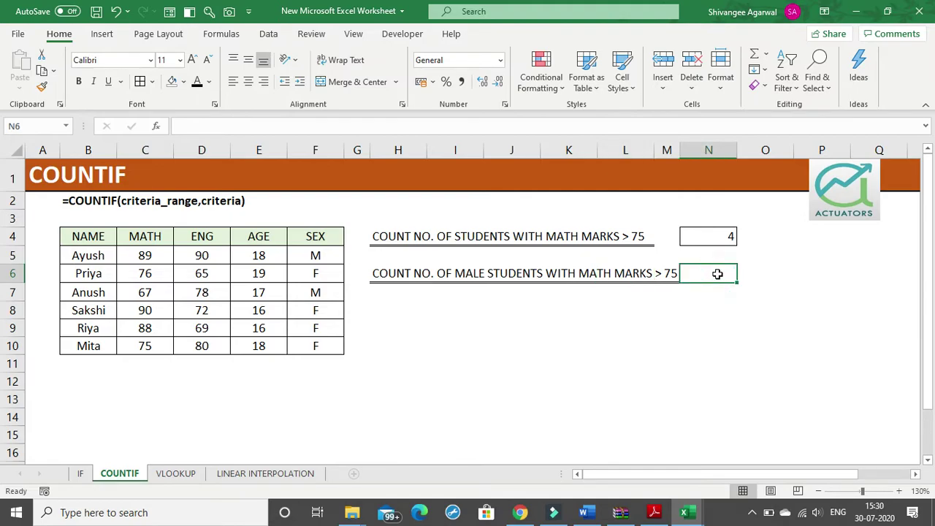
pyautogui.write('=COU')
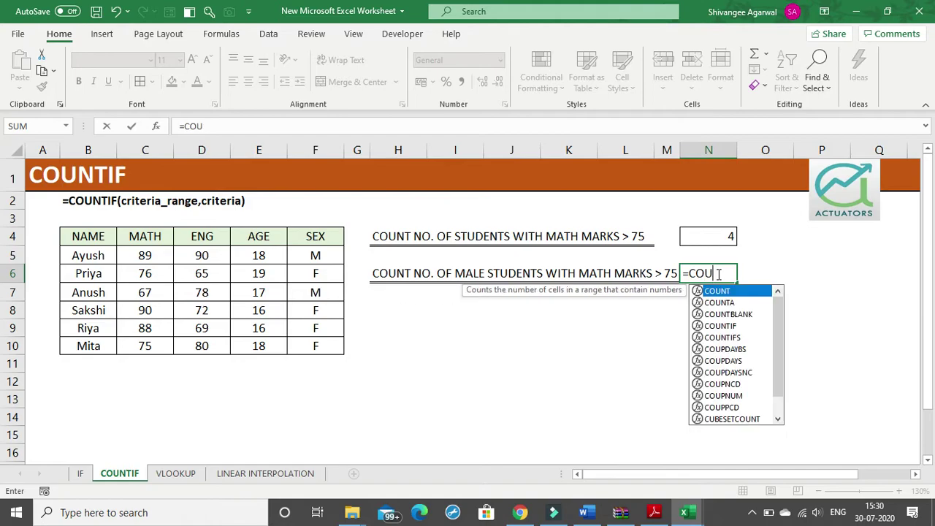
pyautogui.write('NTIFS')
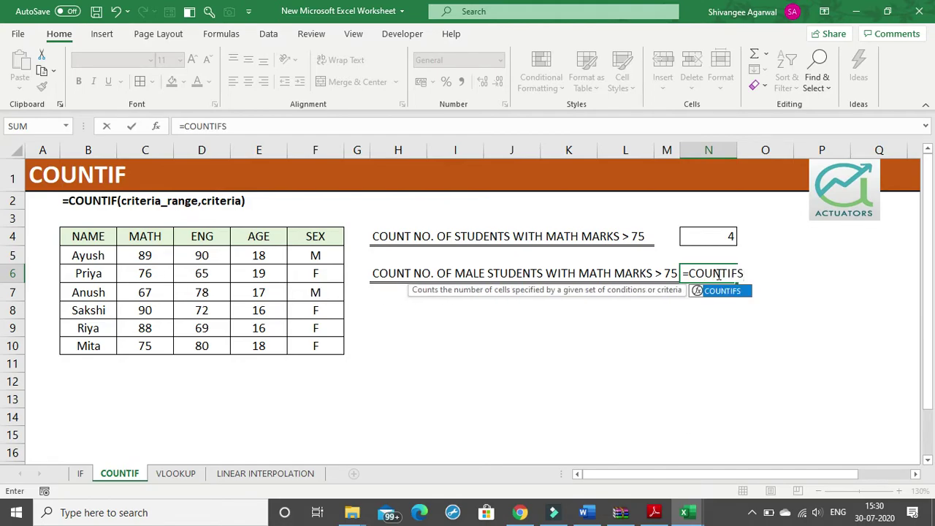
pyautogui.write('(')
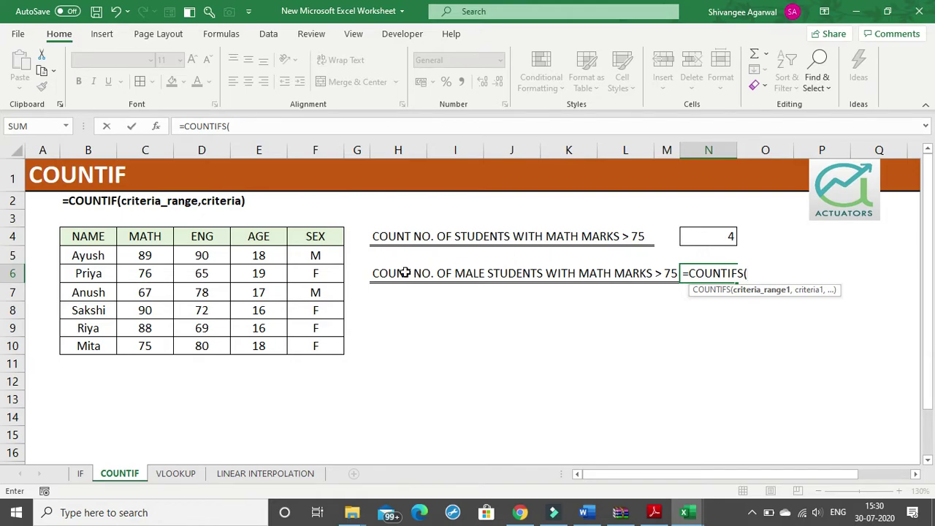
pyautogui.moveTo(315, 254); pyautogui.dragTo(314, 349)
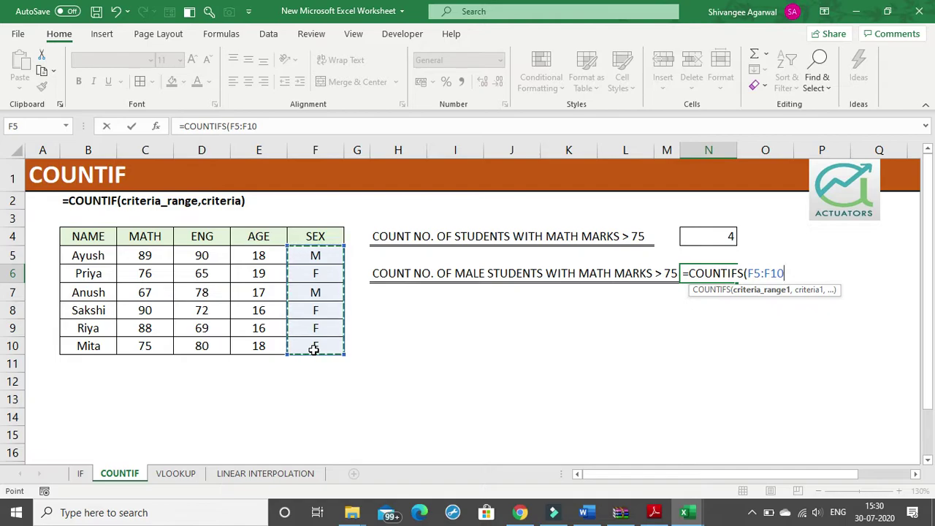
pyautogui.write(',')
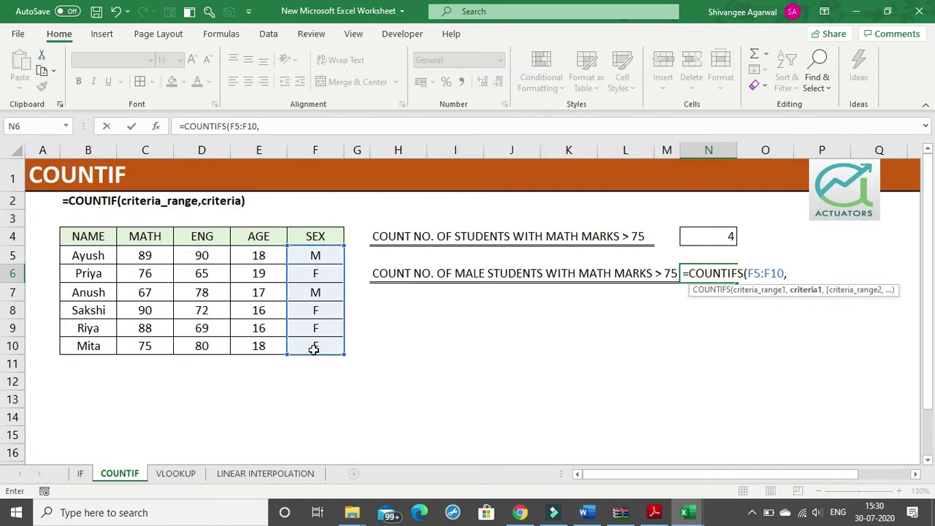
pyautogui.write('"M",')
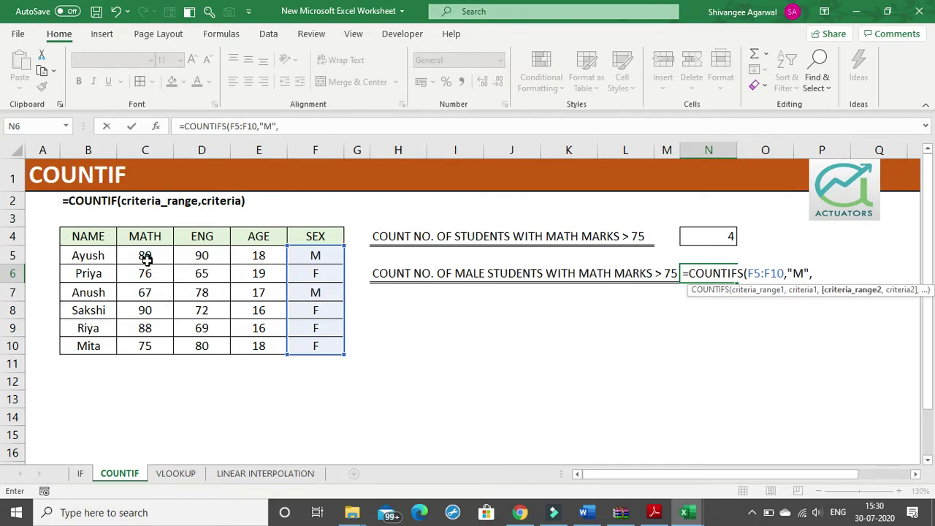
# Step: Complete the COUNTIFS formula in N6 with the MATH range C5:C10 and ">75" as the second criterion
pyautogui.moveTo(146, 259); pyautogui.dragTo(143, 348)
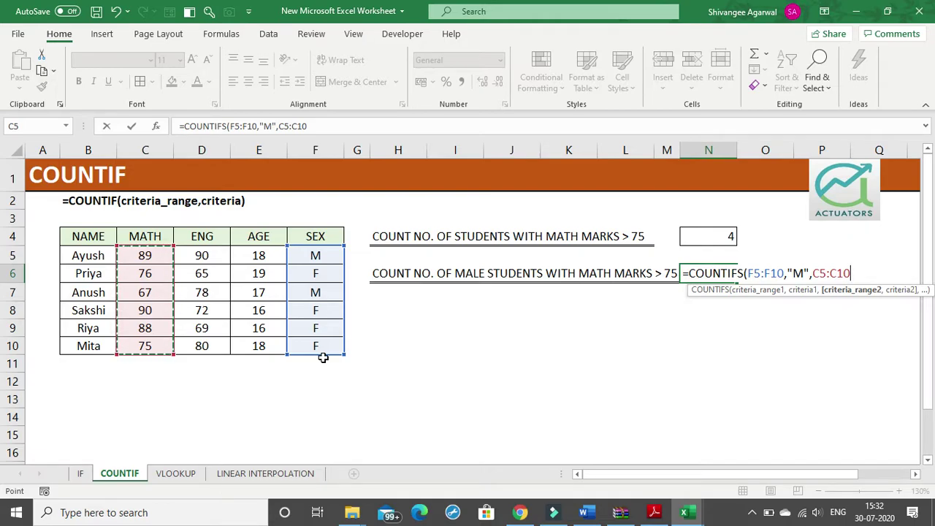
pyautogui.write(',')
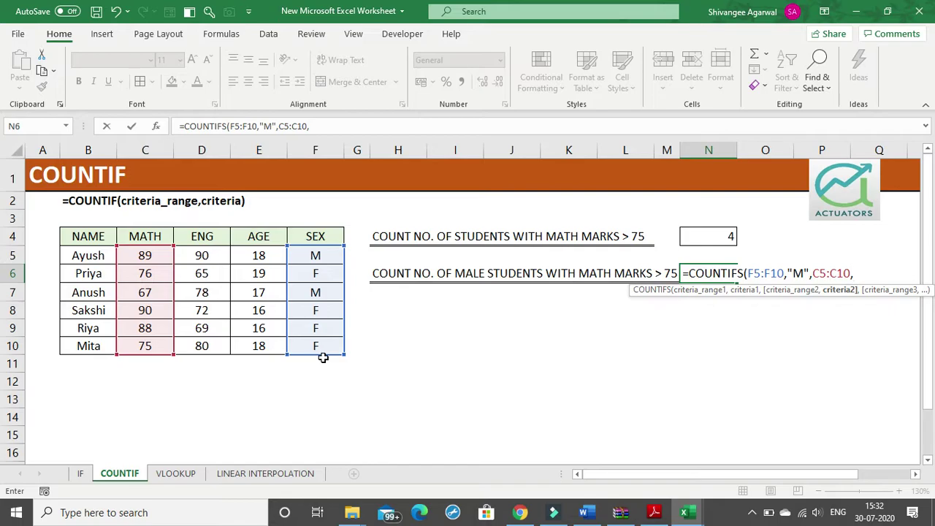
pyautogui.write('">75:')
pyautogui.press('BackSpace')
pyautogui.write(')')
pyautogui.press('Return')
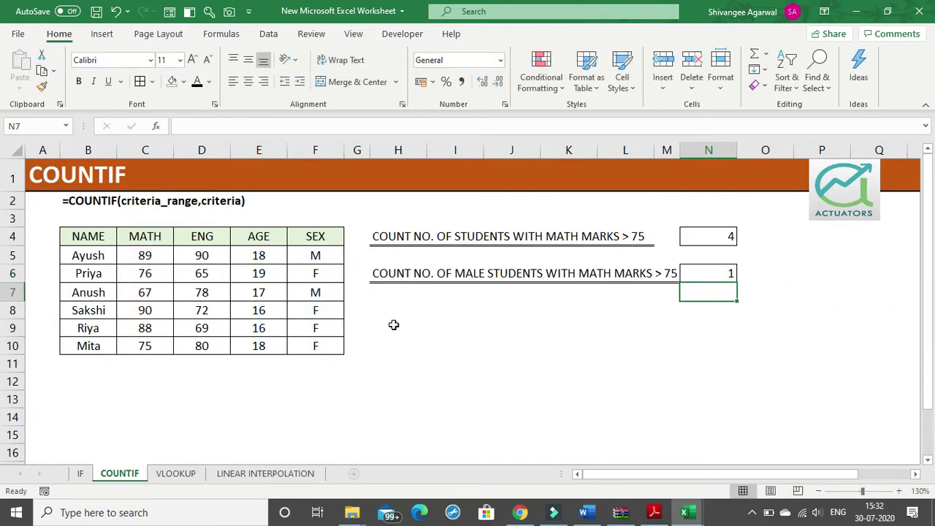
# Step: Check the COUNTIFS result against the male students' SEX and MATH entries, and review the formula in N6
pyautogui.click(300, 252)
pyautogui.click(312, 292)
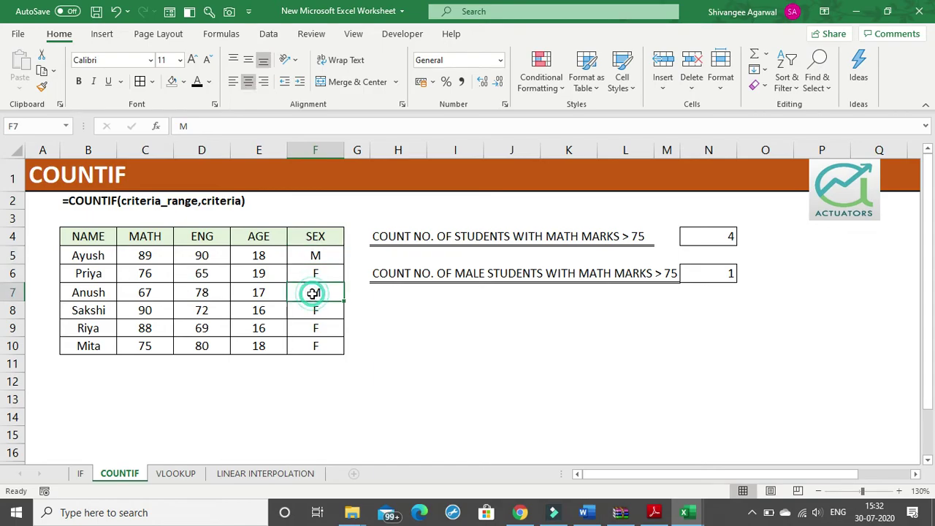
pyautogui.click(149, 293)
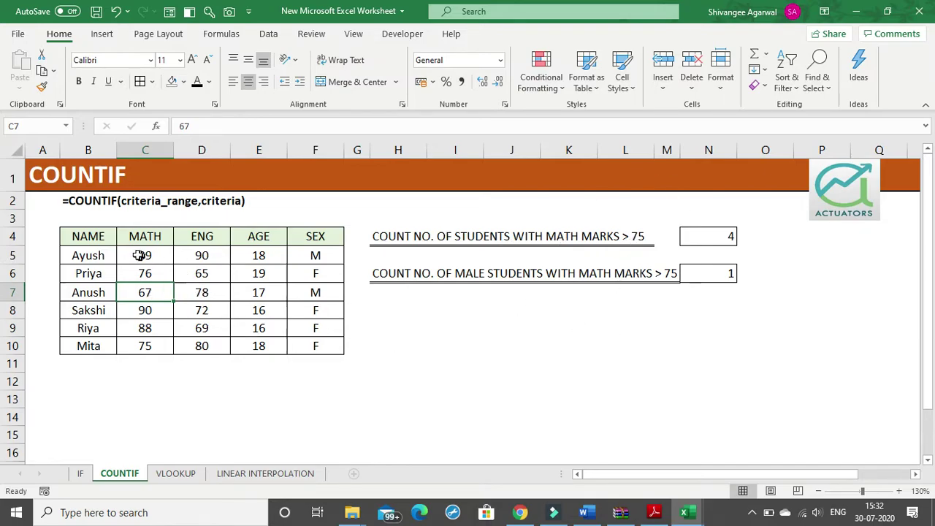
pyautogui.moveTo(99, 254); pyautogui.dragTo(332, 261)
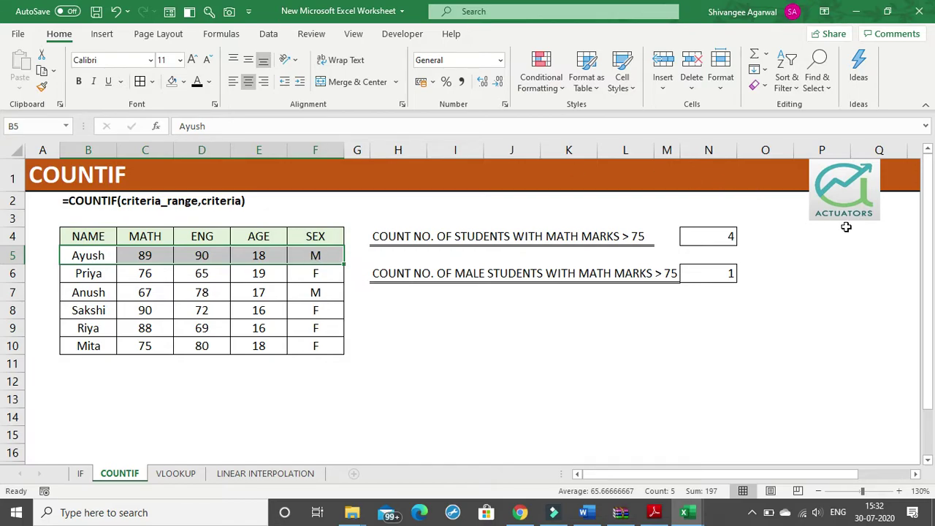
pyautogui.click(709, 267)
pyautogui.doubleClick(709, 268)
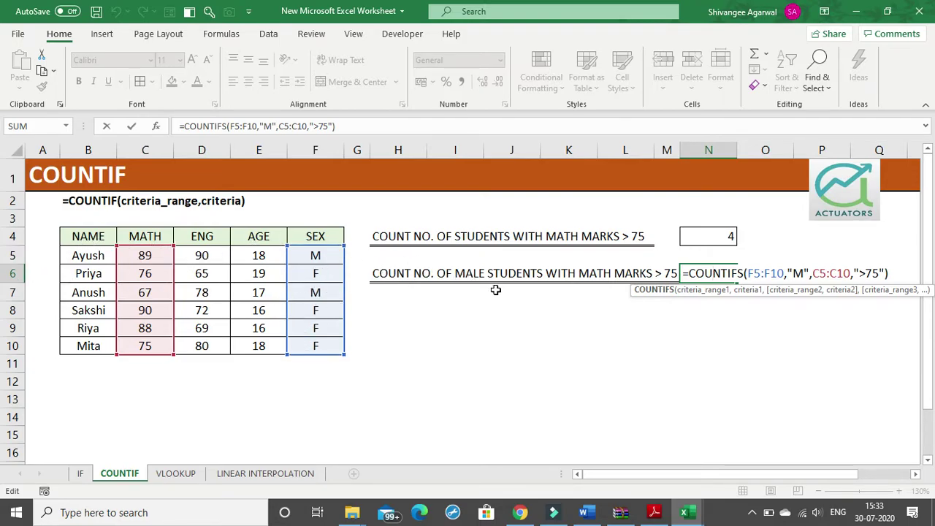
pyautogui.press('Return')
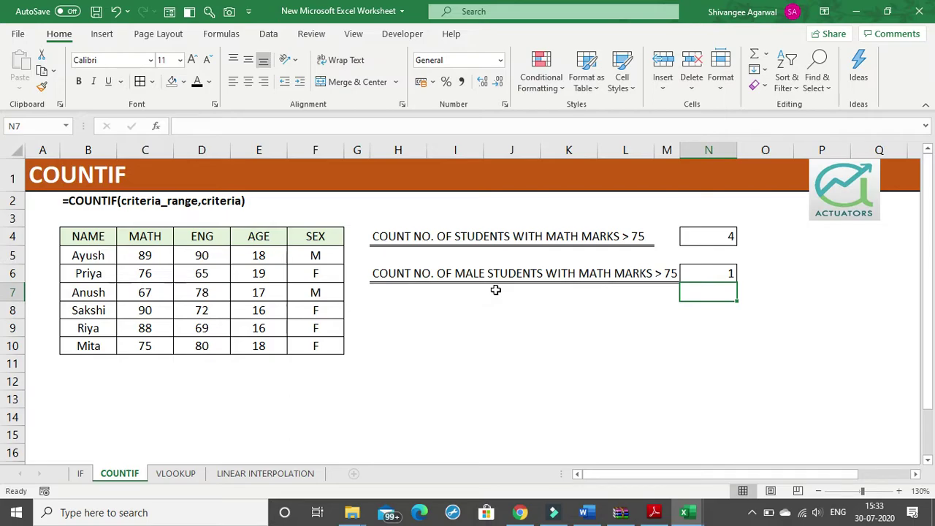
# Step: Revisit the COUNTIF syntax in B2 and switch to the VLOOKUP worksheet
pyautogui.click(82, 201)
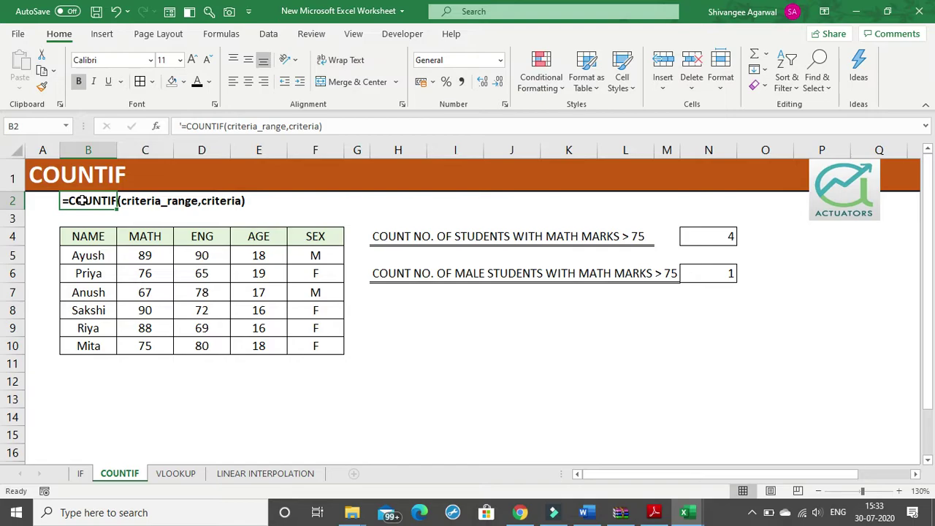
pyautogui.click(184, 476)
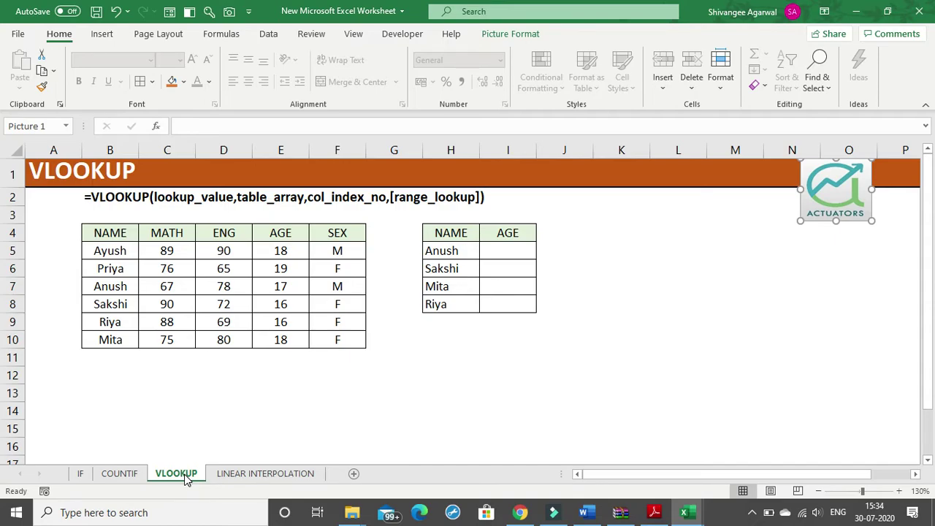
# Step: Find the first listed student's age in the marks table and enter 17 manually in I5
pyautogui.moveTo(443, 250); pyautogui.dragTo(447, 303)
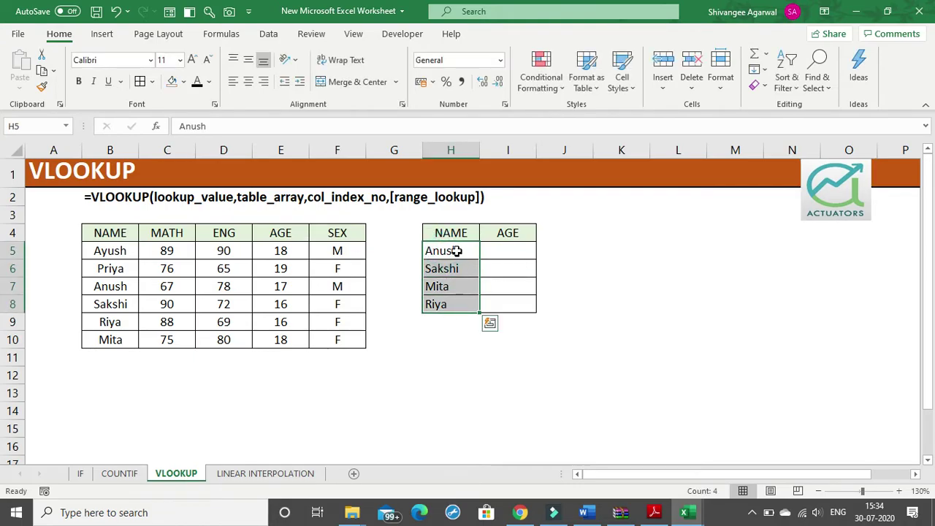
pyautogui.click(454, 303)
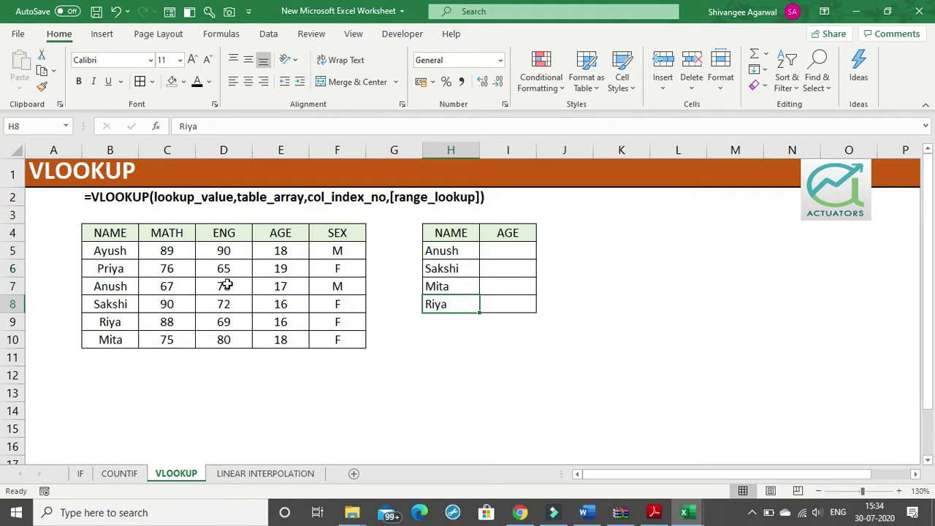
pyautogui.click(117, 290)
pyautogui.click(287, 290)
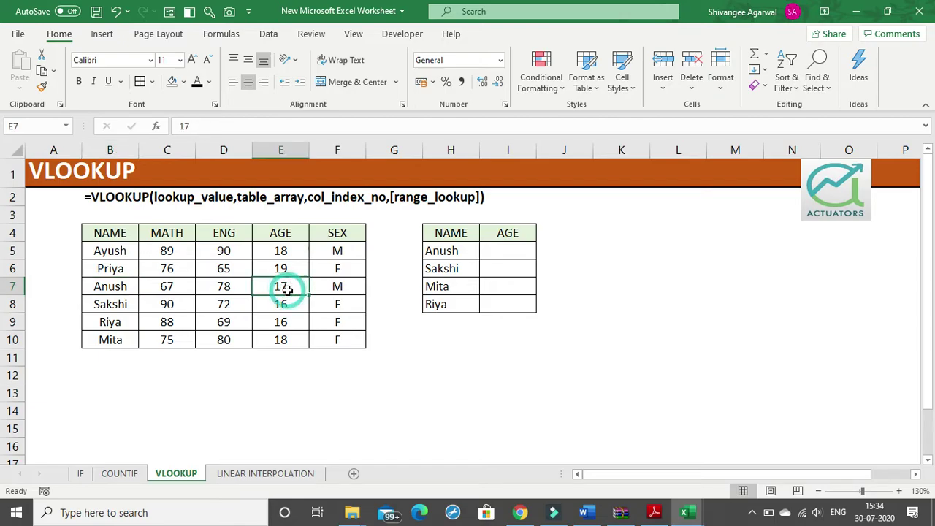
pyautogui.click(522, 247)
pyautogui.write('17')
pyautogui.press('Return')
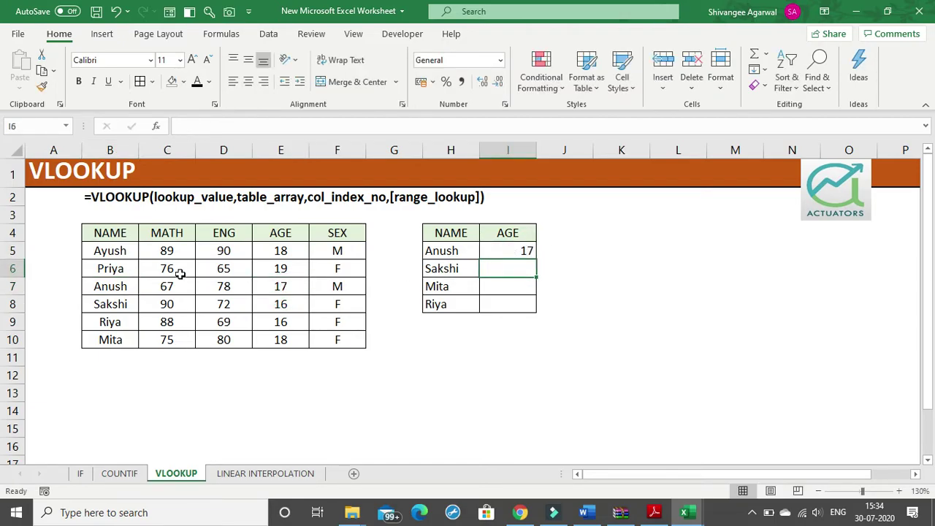
# Step: Enter 16 manually in I6 as the second listed student's age from the marks table
pyautogui.click(296, 305)
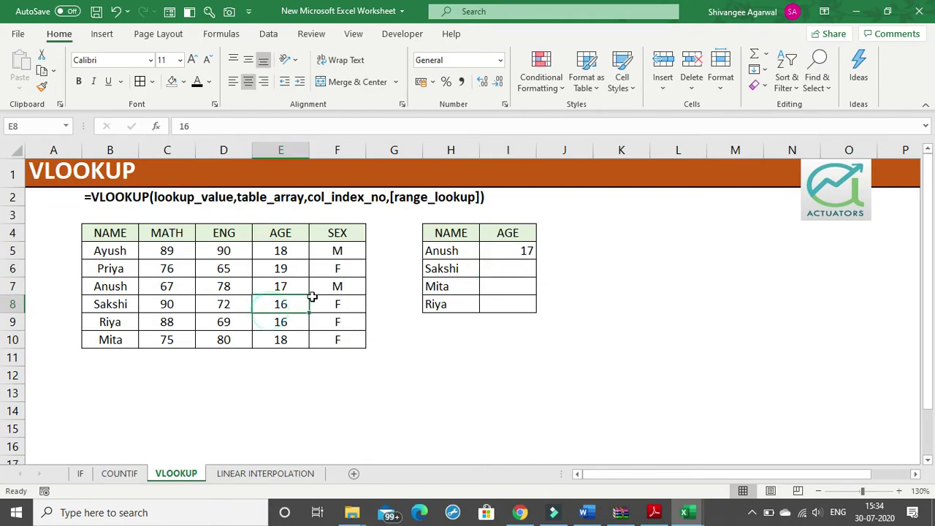
pyautogui.click(521, 265)
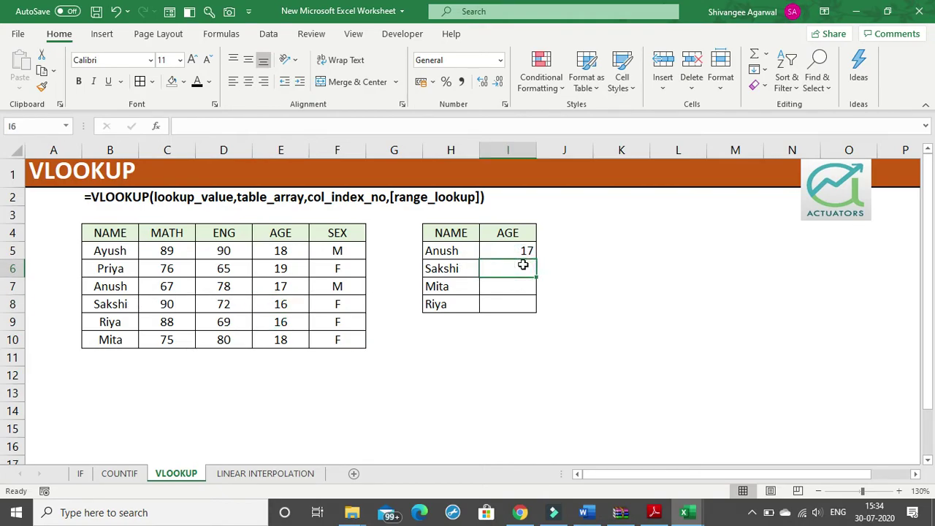
pyautogui.write('16')
pyautogui.press('Return')
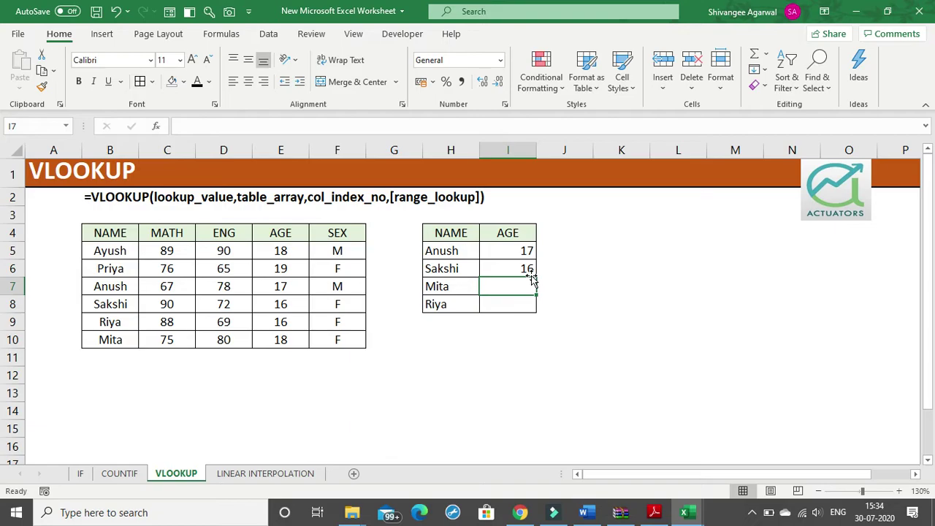
# Step: Clear the manually entered ages from I5 and I6
pyautogui.press('Up')
pyautogui.press('Up')
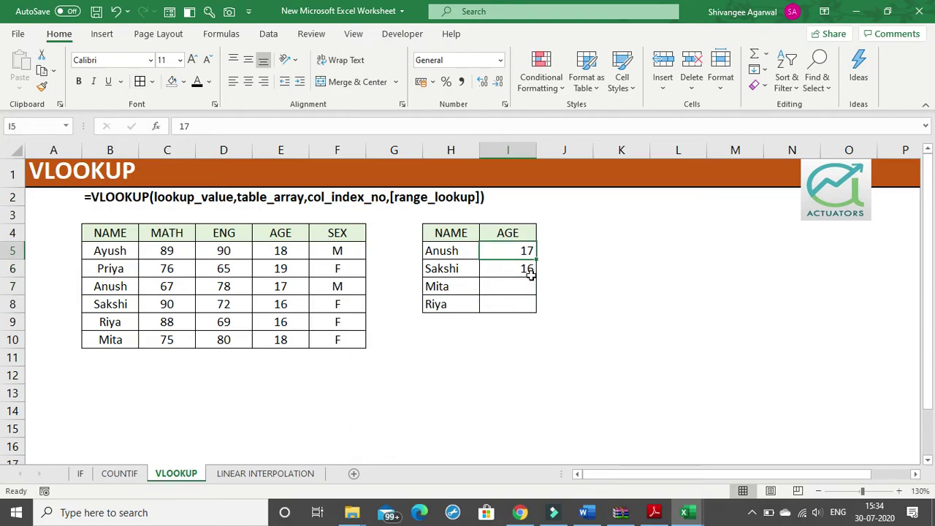
pyautogui.click(530, 272)
pyautogui.press('Up')
pyautogui.press('Delete')
pyautogui.click(531, 272)
pyautogui.press('Delete')
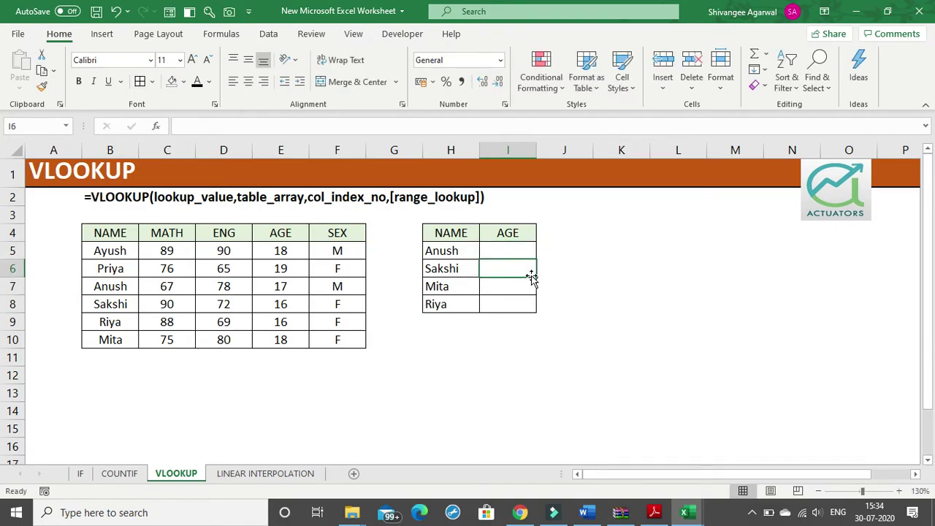
# Step: Review the VLOOKUP syntax in B2 and begin a VLOOKUP formula in I5 with H5 as the lookup value
pyautogui.click(519, 320)
pyautogui.moveTo(88, 196); pyautogui.dragTo(495, 192)
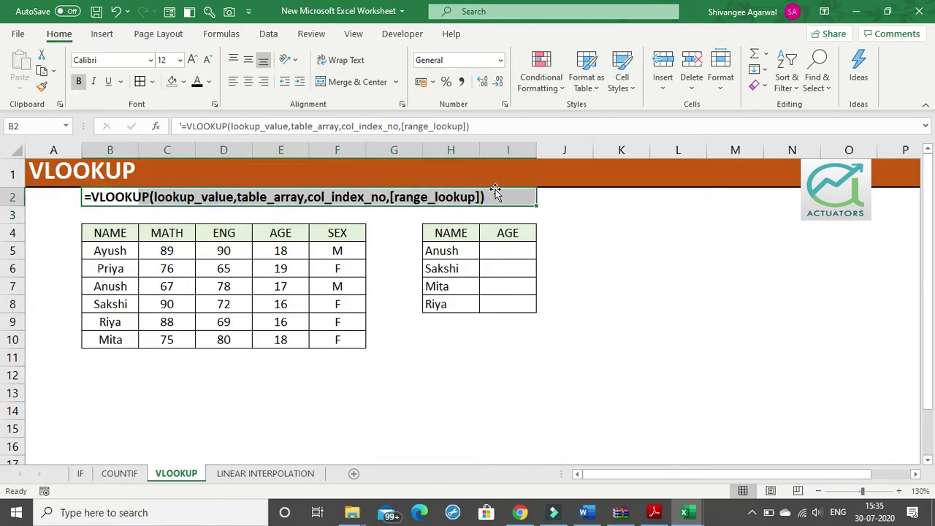
pyautogui.click(502, 199)
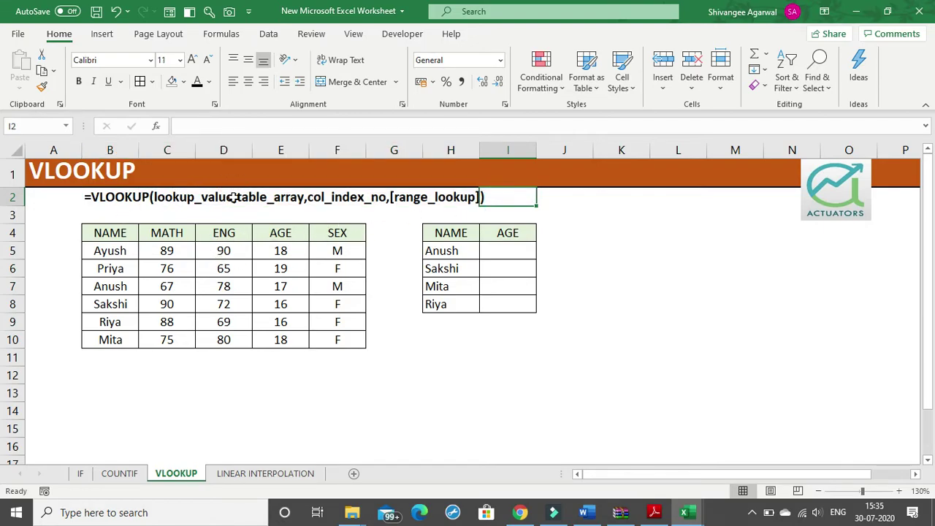
pyautogui.click(515, 251)
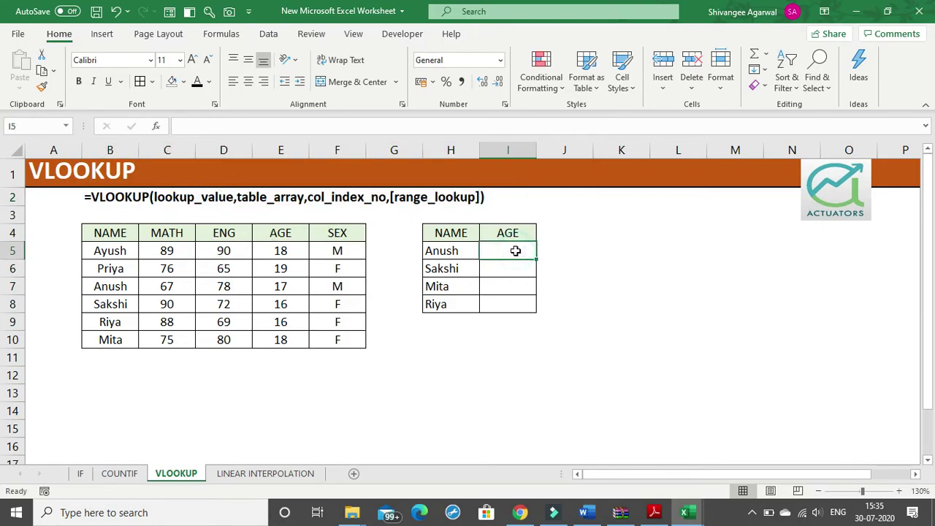
pyautogui.doubleClick(516, 250)
pyautogui.write('=')
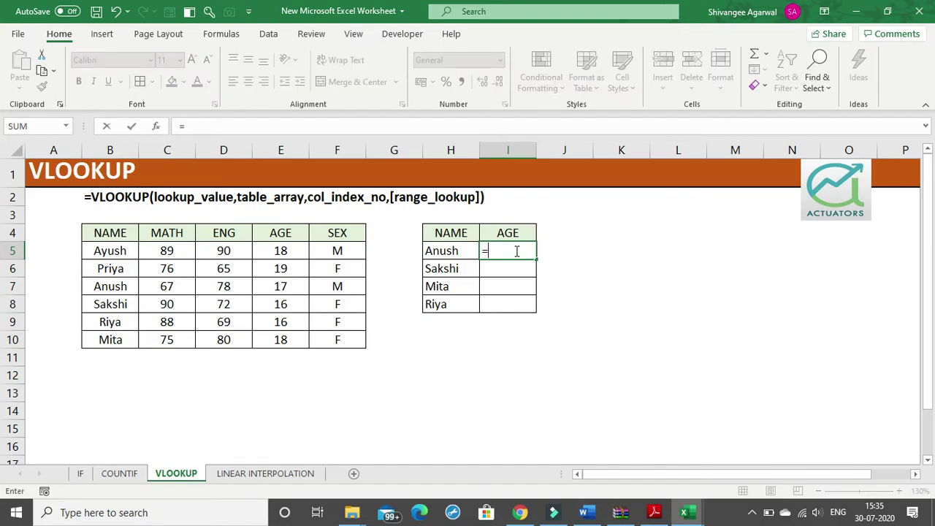
pyautogui.write('VLOOK')
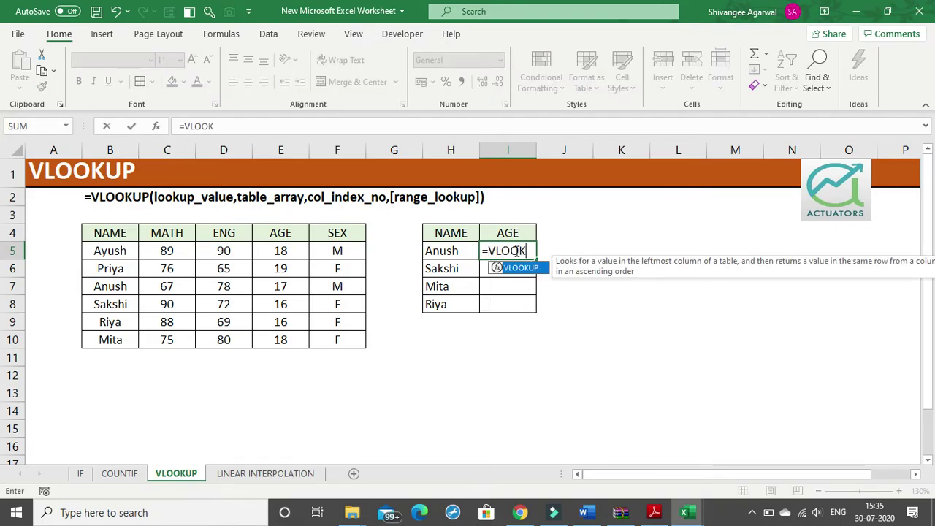
pyautogui.write('UP(')
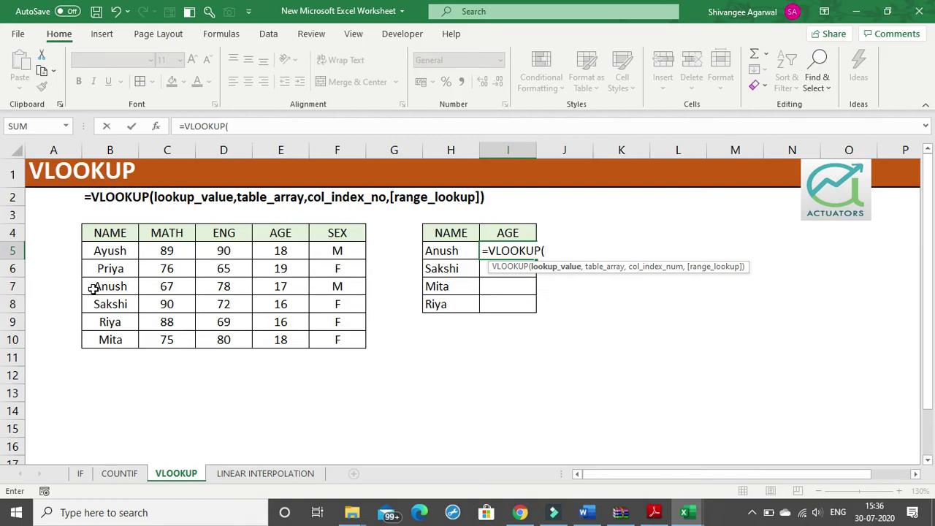
pyautogui.click(462, 250)
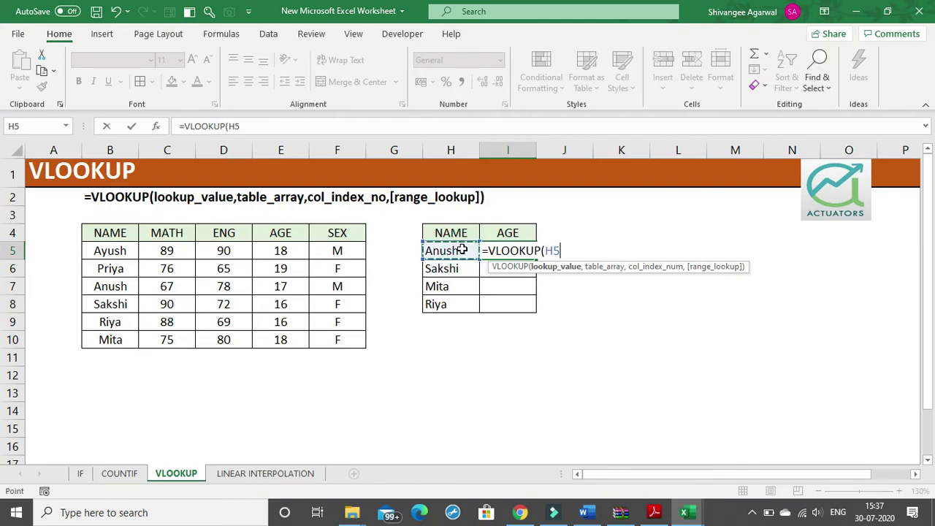
pyautogui.write(',')
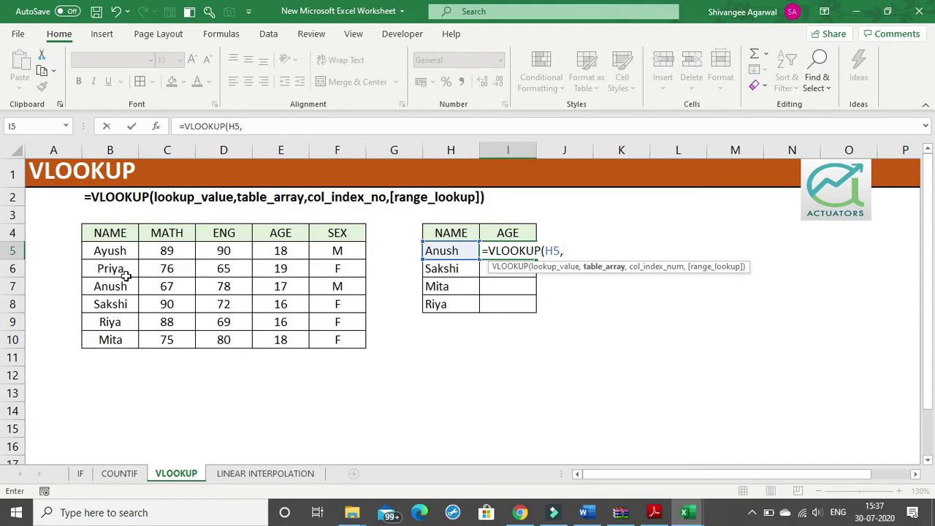
# Step: Add the marks table B4:F10 as the formula's table array and lock it as the absolute range $B$4:$F$10
pyautogui.moveTo(100, 238); pyautogui.dragTo(333, 362)
pyautogui.moveTo(121, 234); pyautogui.dragTo(334, 336)
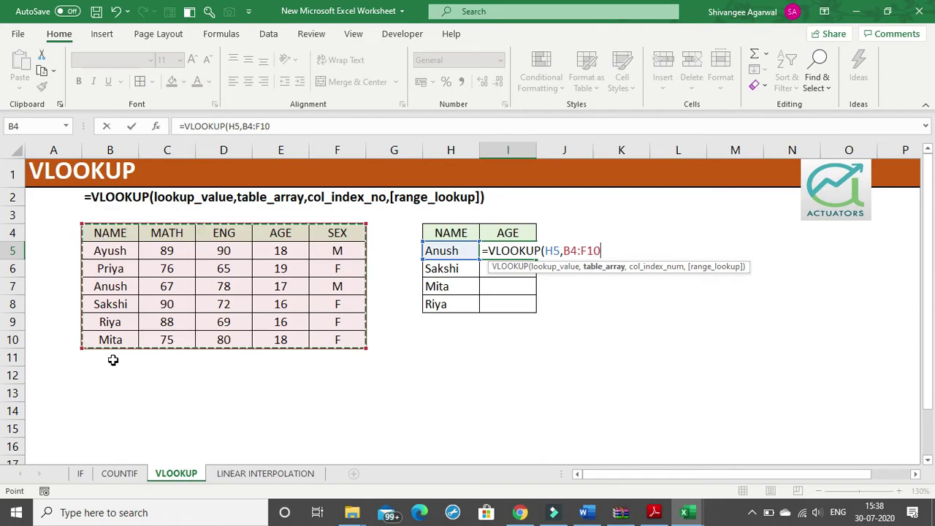
pyautogui.write(',')
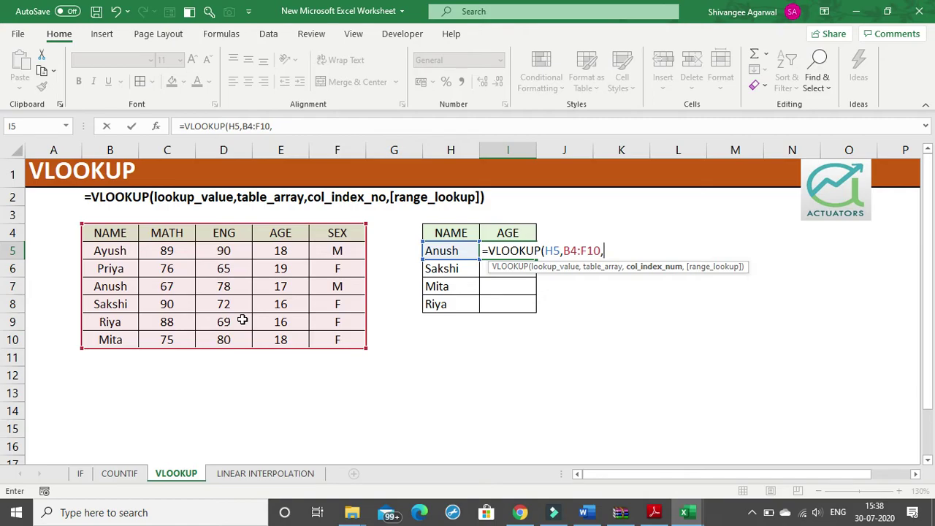
pyautogui.press('BackSpace')
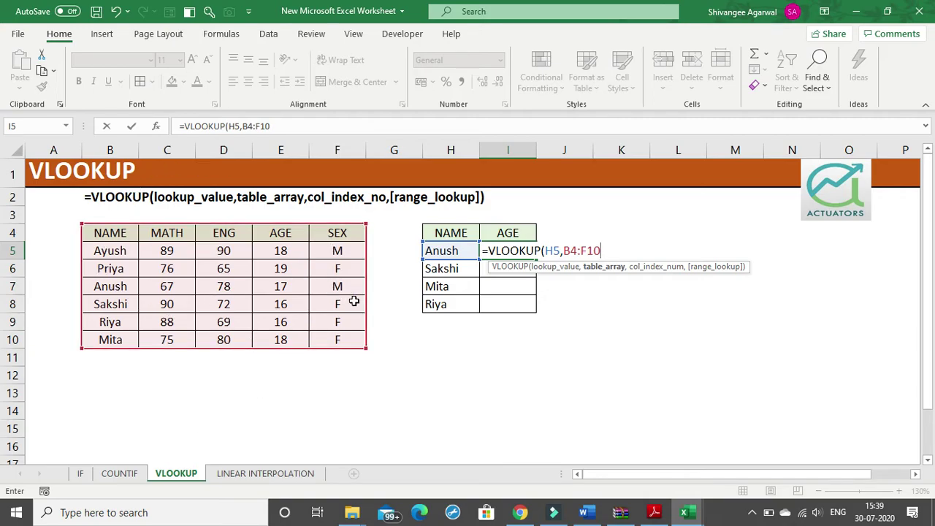
pyautogui.press('F4')
pyautogui.press('Return')
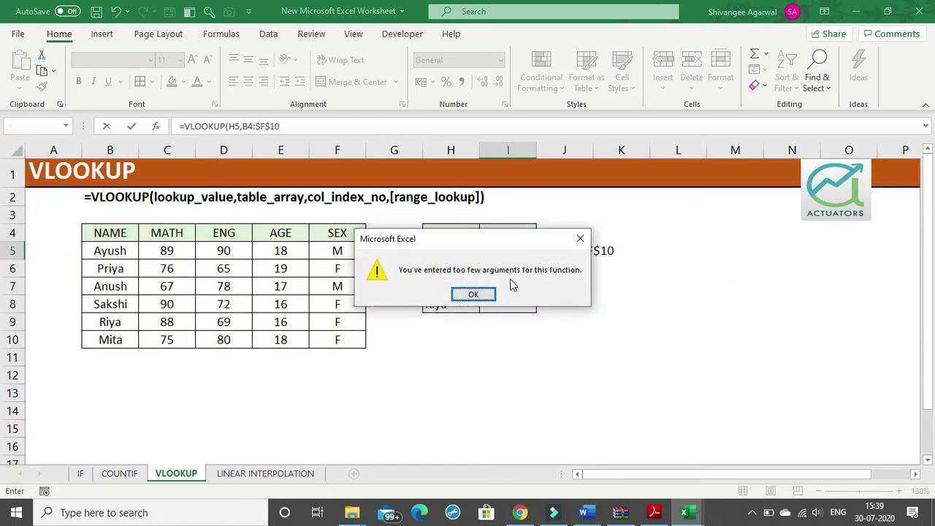
pyautogui.click(476, 293)
pyautogui.press('F4')
pyautogui.click(633, 250)
pyautogui.write(',')
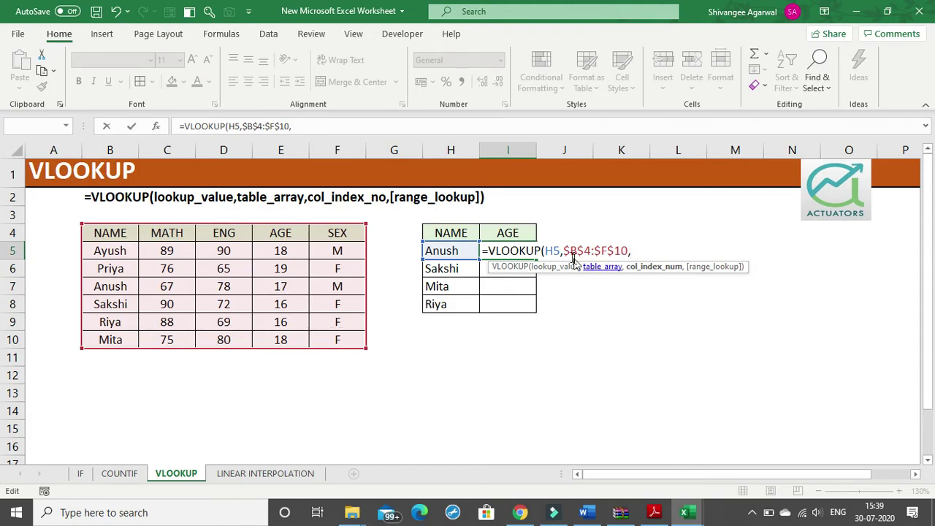
# Step: Complete the VLOOKUP formula in I5 with column index 4 and FALSE for an exact match
pyautogui.moveTo(562, 250); pyautogui.dragTo(629, 251)
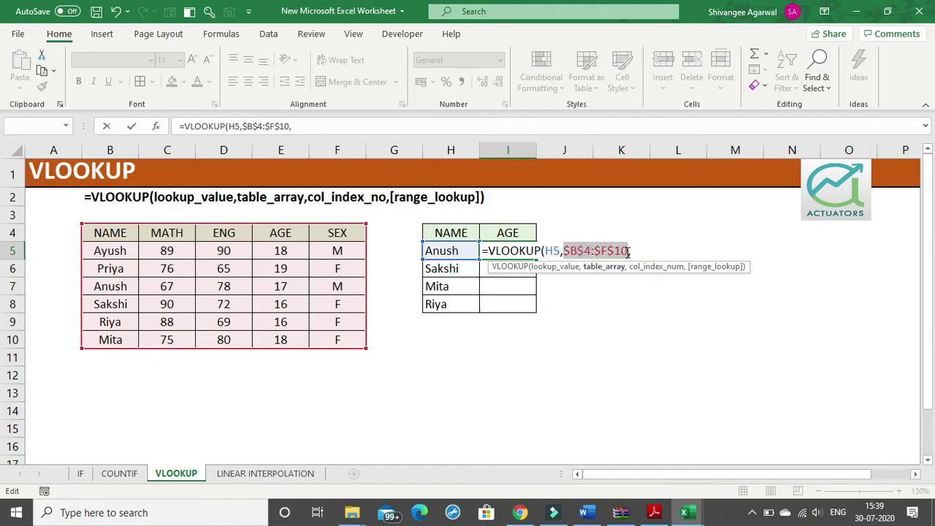
pyautogui.click(641, 250)
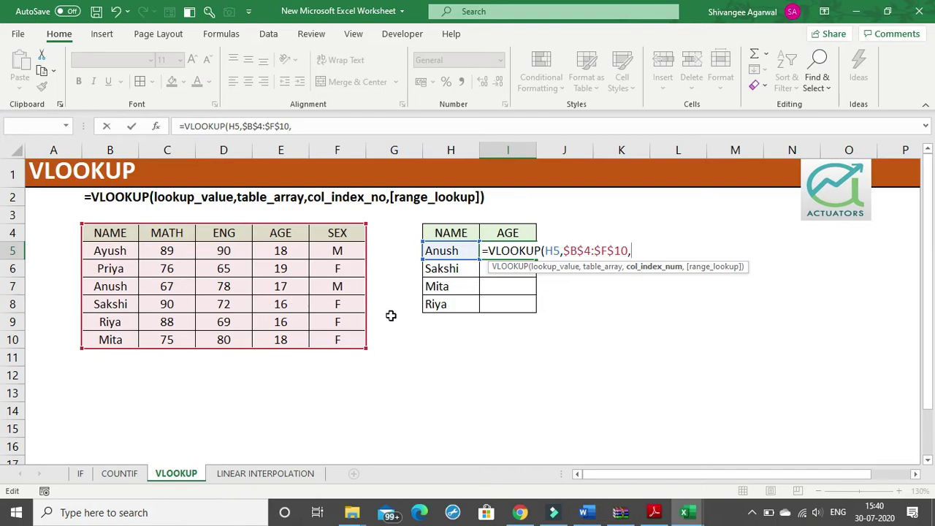
pyautogui.write('4,')
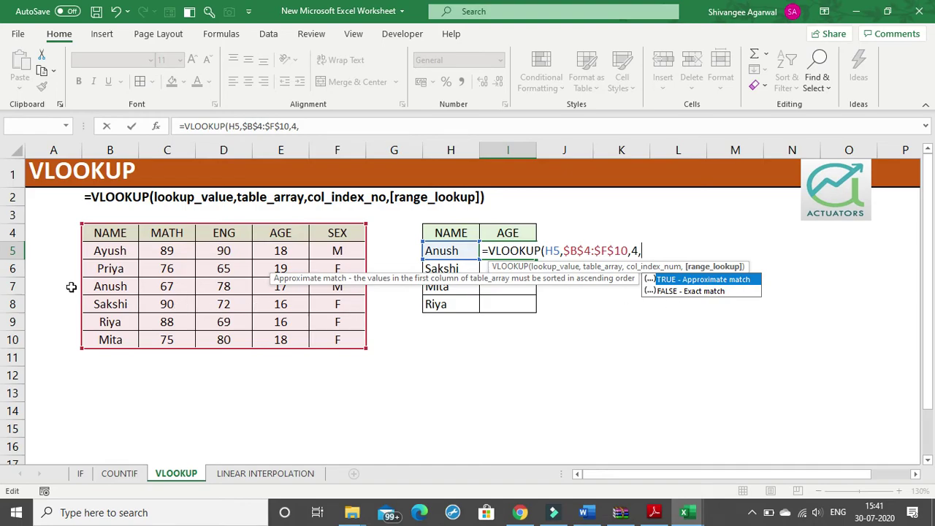
pyautogui.doubleClick(707, 292)
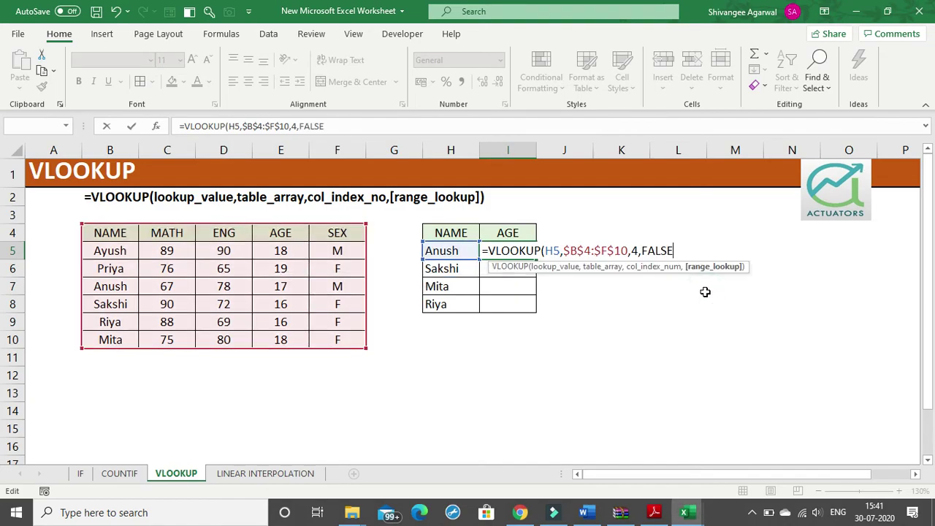
pyautogui.write(')')
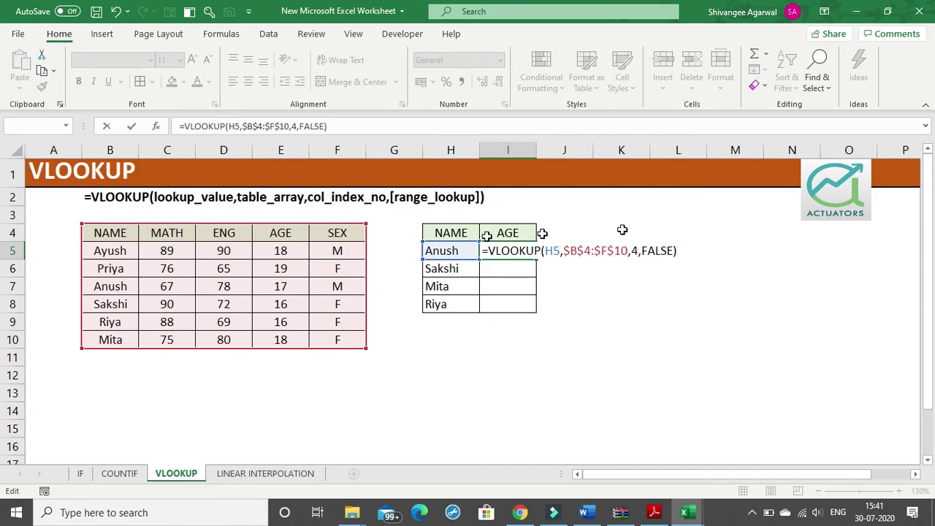
pyautogui.press('Return')
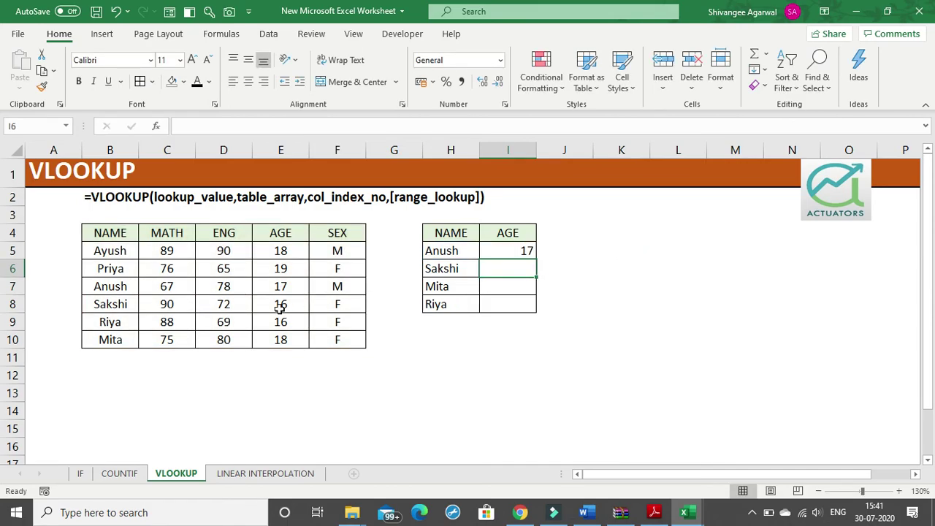
# Step: Check the first listed student's row in the marks table and fill the I5 formula down to I8
pyautogui.moveTo(81, 286); pyautogui.dragTo(361, 290)
pyautogui.click(513, 258)
pyautogui.moveTo(536, 259); pyautogui.dragTo(528, 313)
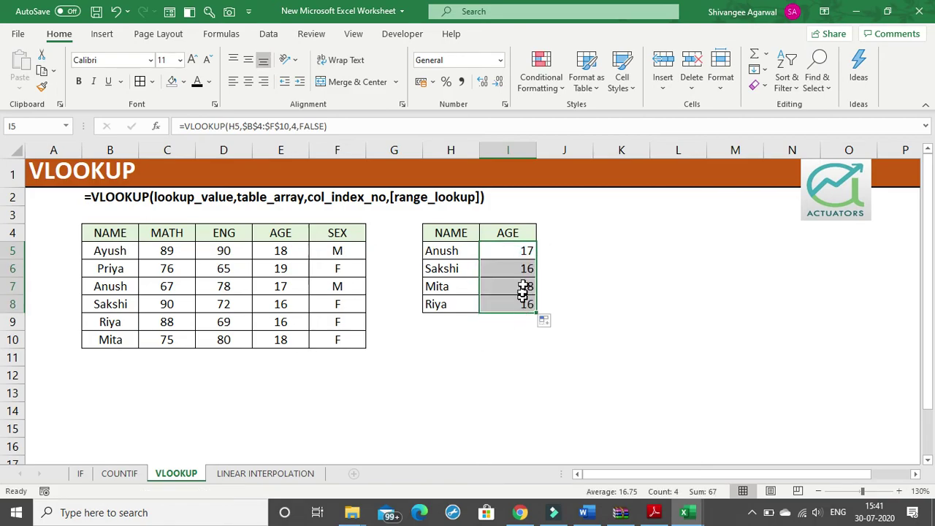
# Step: Examine the column index argument in I5's formula and compare the last listed student's looked-up age with the marks table
pyautogui.click(503, 255)
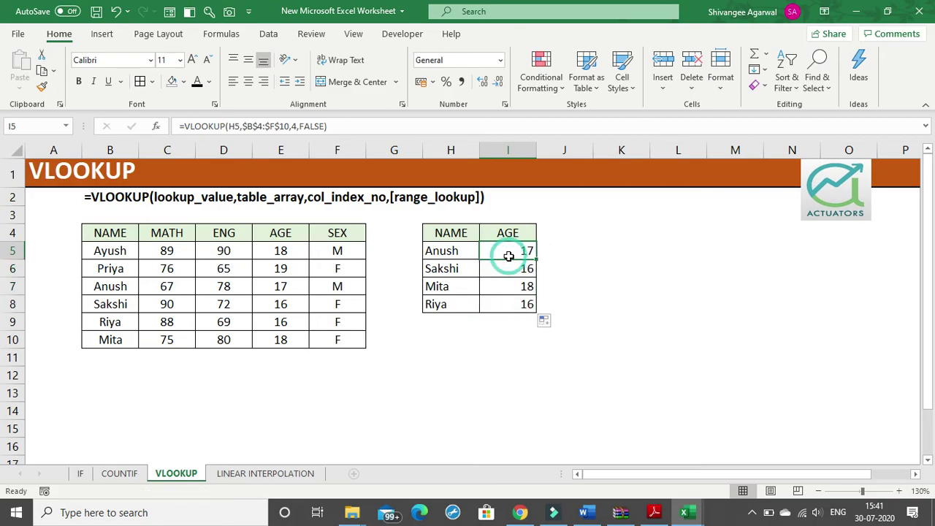
pyautogui.doubleClick(507, 253)
pyautogui.doubleClick(634, 251)
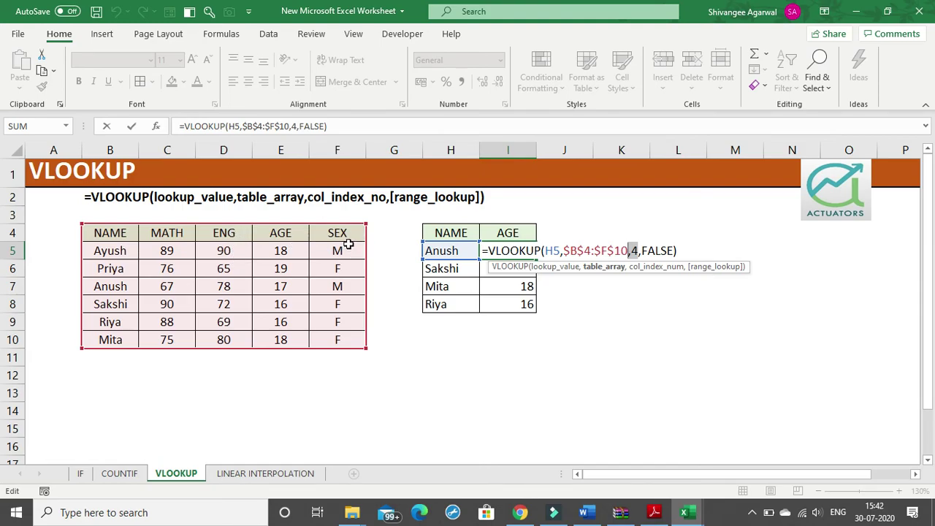
pyautogui.press('Return')
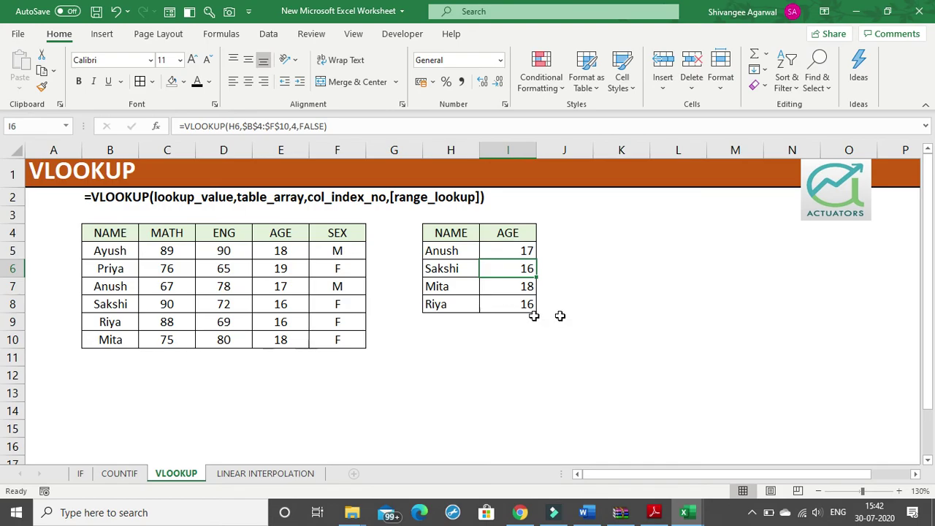
pyautogui.moveTo(114, 322); pyautogui.dragTo(288, 322)
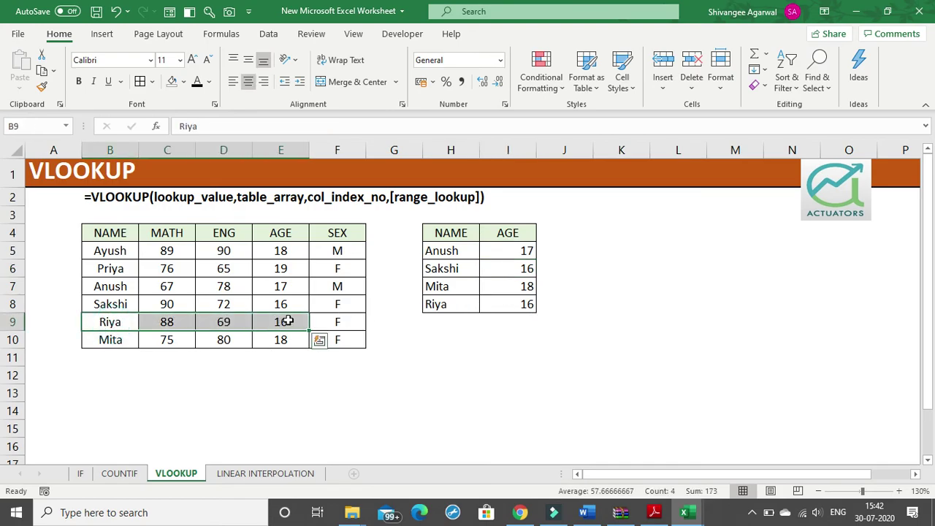
pyautogui.moveTo(406, 305); pyautogui.dragTo(540, 304)
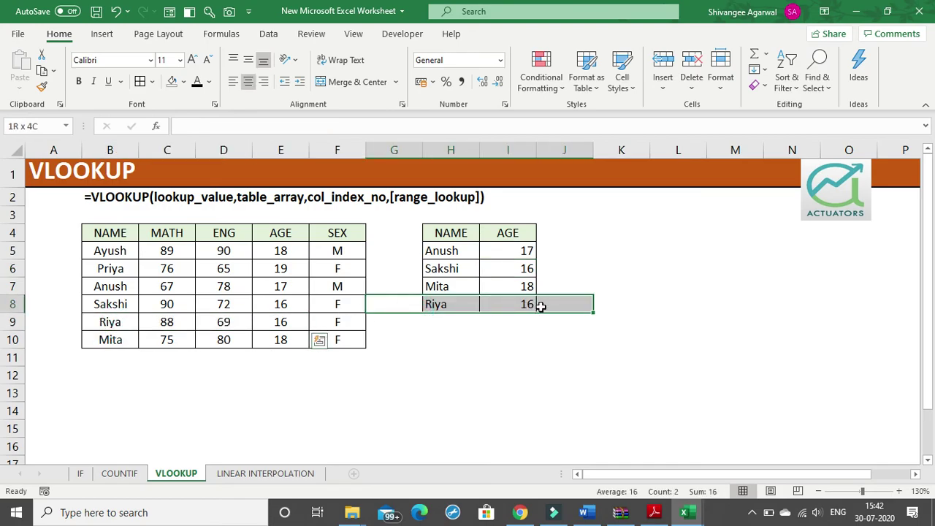
pyautogui.click(455, 338)
pyautogui.moveTo(451, 248); pyautogui.dragTo(447, 312)
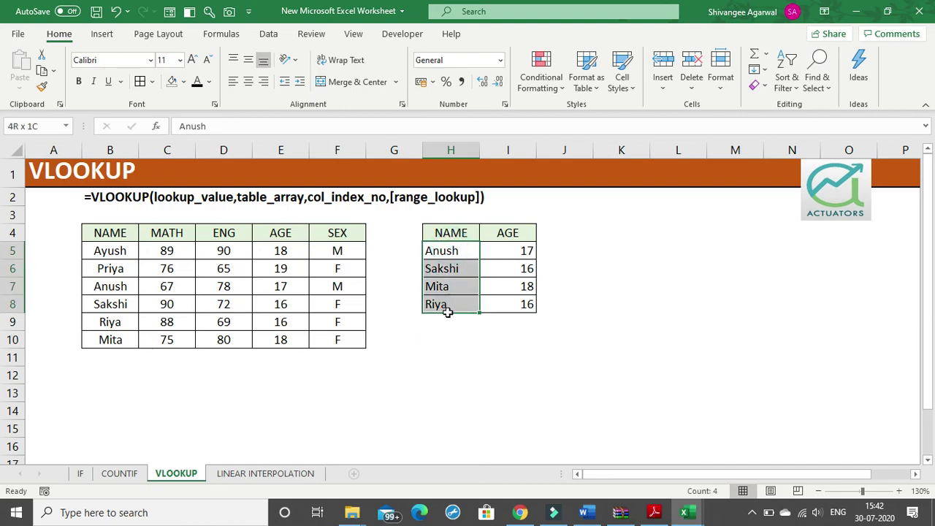
# Step: Replace the name in H7 with the student name from B6 and compare its looked-up age with that student's row in the marks table
pyautogui.click(451, 289)
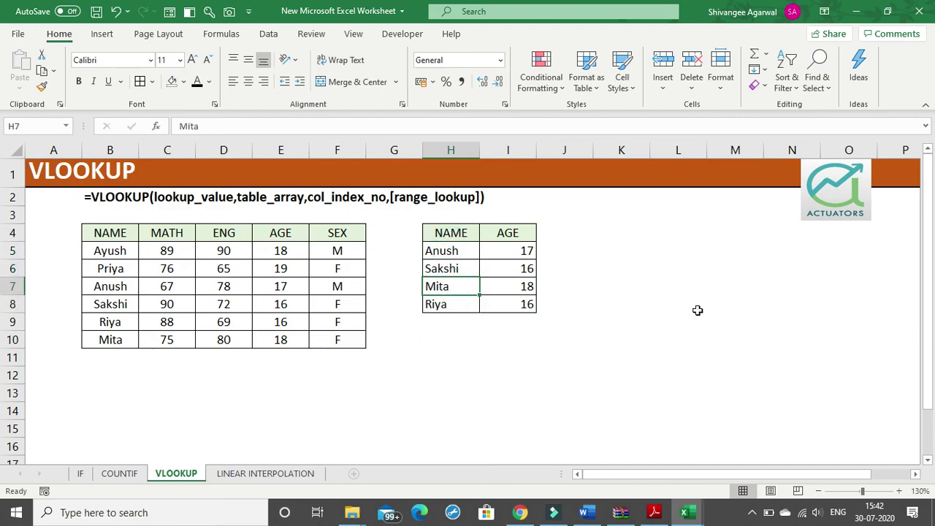
pyautogui.write('Priy')
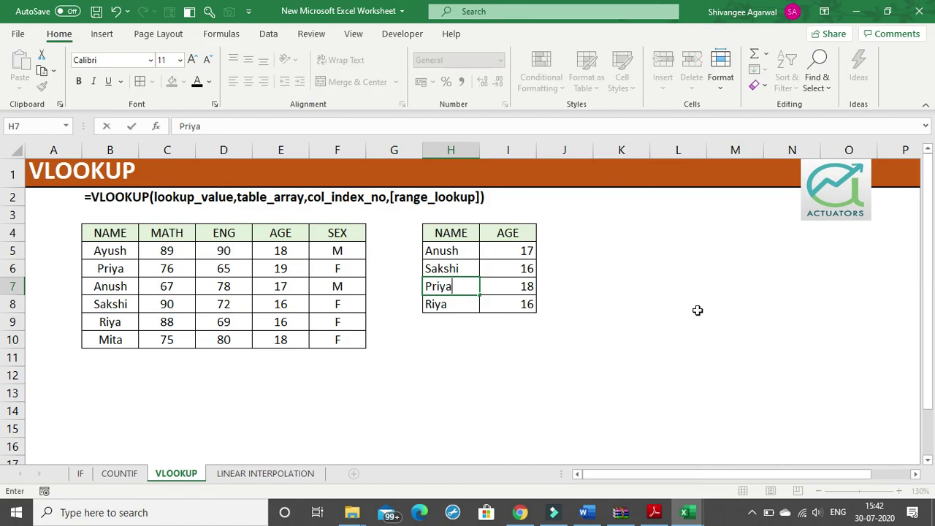
pyautogui.press('Return')
pyautogui.moveTo(447, 280); pyautogui.dragTo(539, 283)
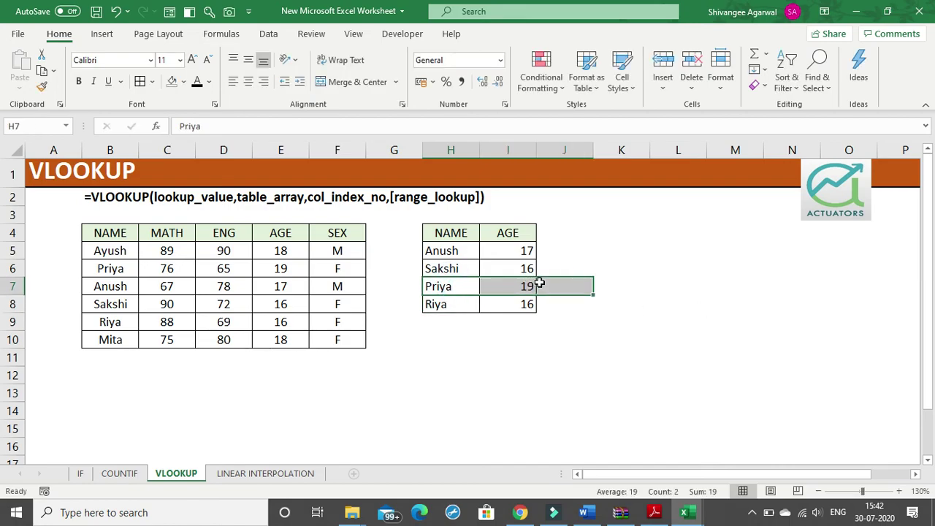
pyautogui.moveTo(130, 267); pyautogui.dragTo(293, 273)
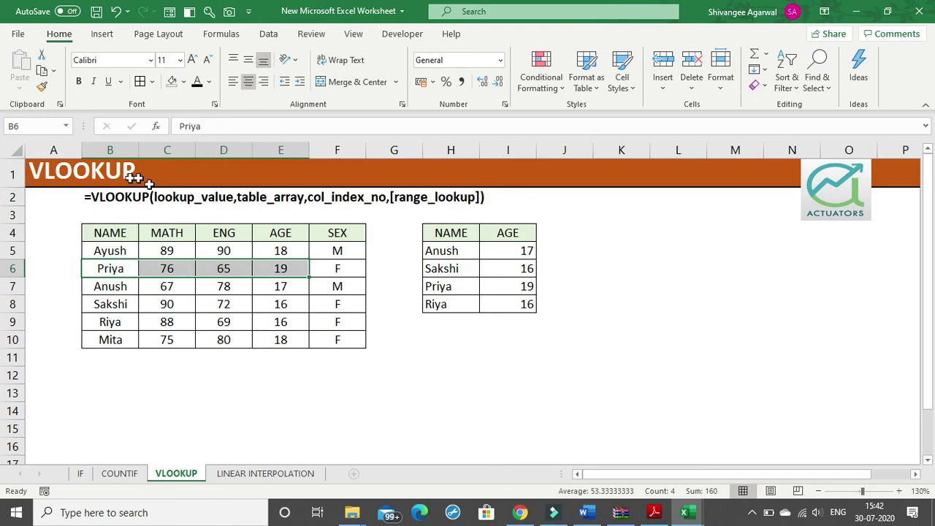
pyautogui.click(425, 335)
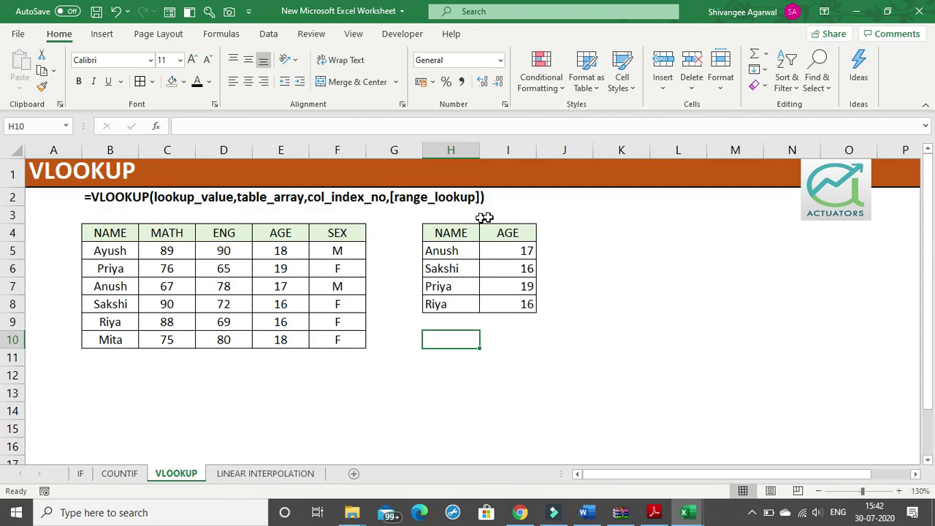
# Step: Look back at the COUNTIF sheet, return to the VLOOKUP sheet and review the arguments of the formula in I5
pyautogui.click(125, 473)
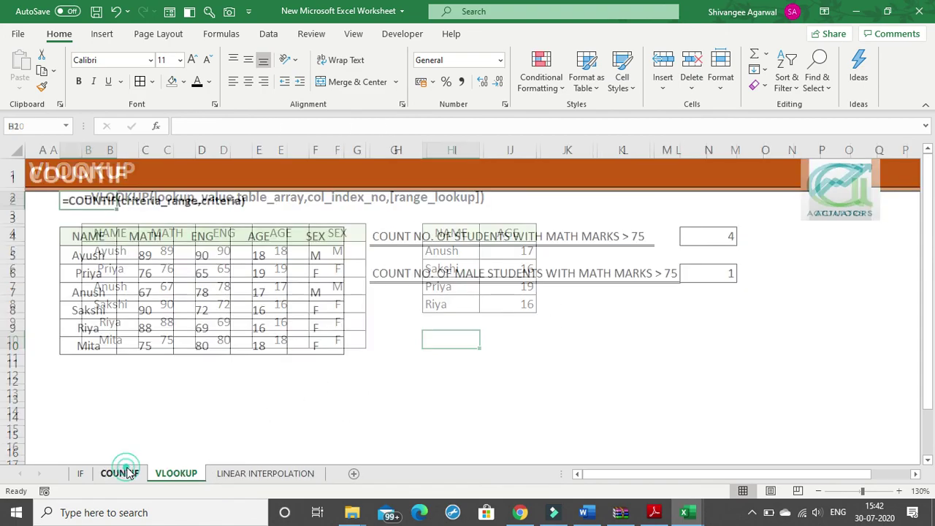
pyautogui.click(173, 473)
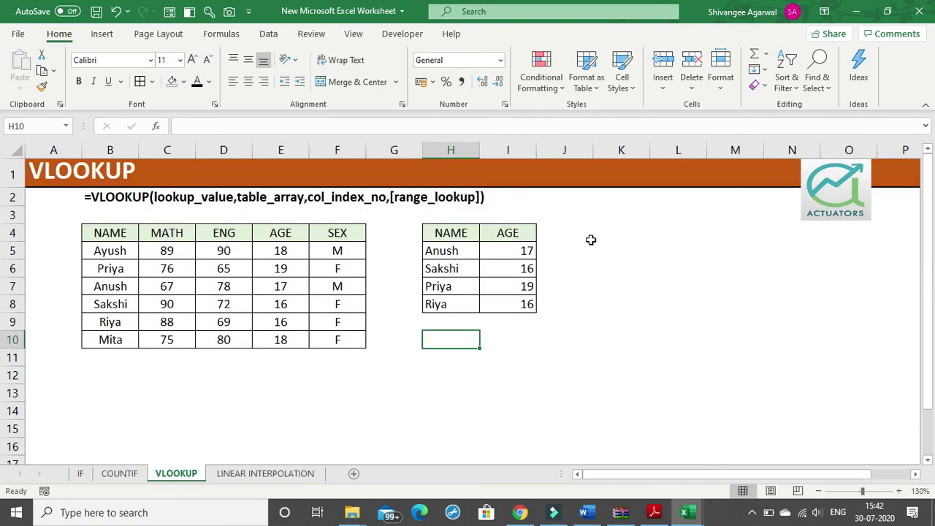
pyautogui.doubleClick(522, 249)
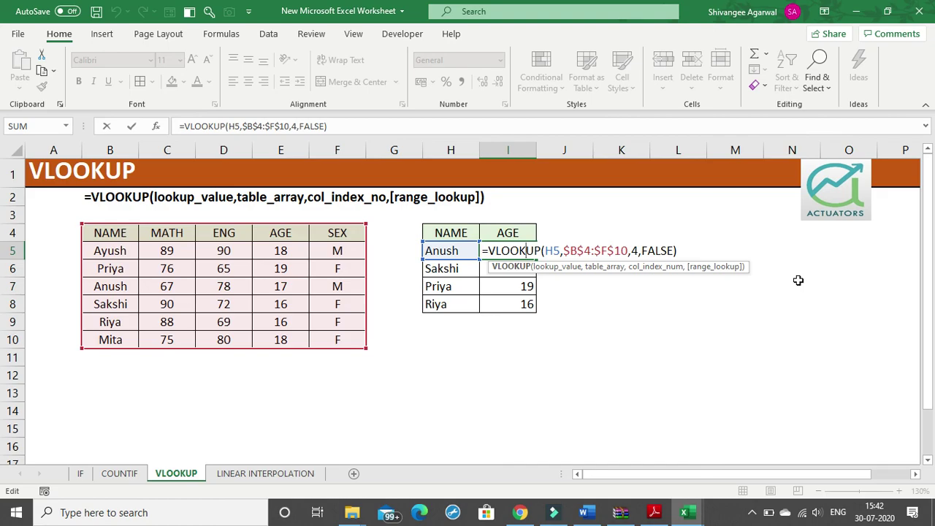
pyautogui.press('Return')
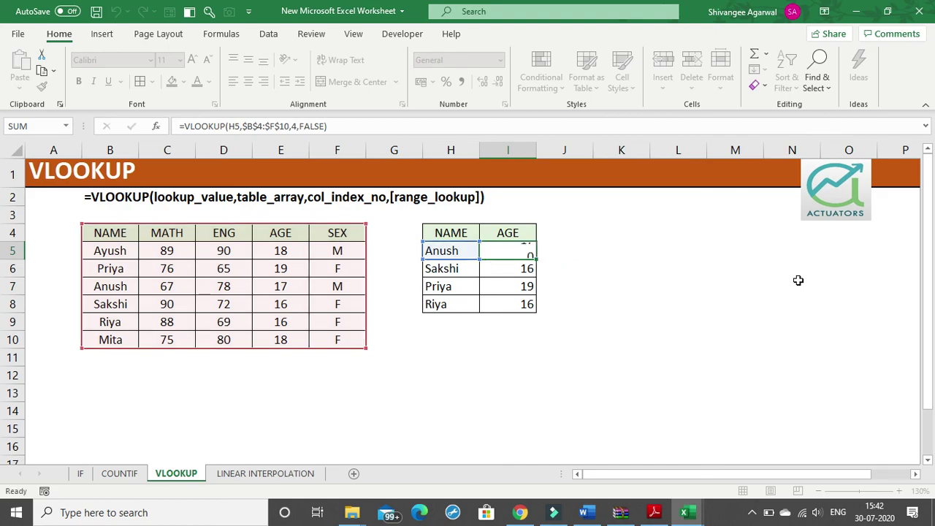